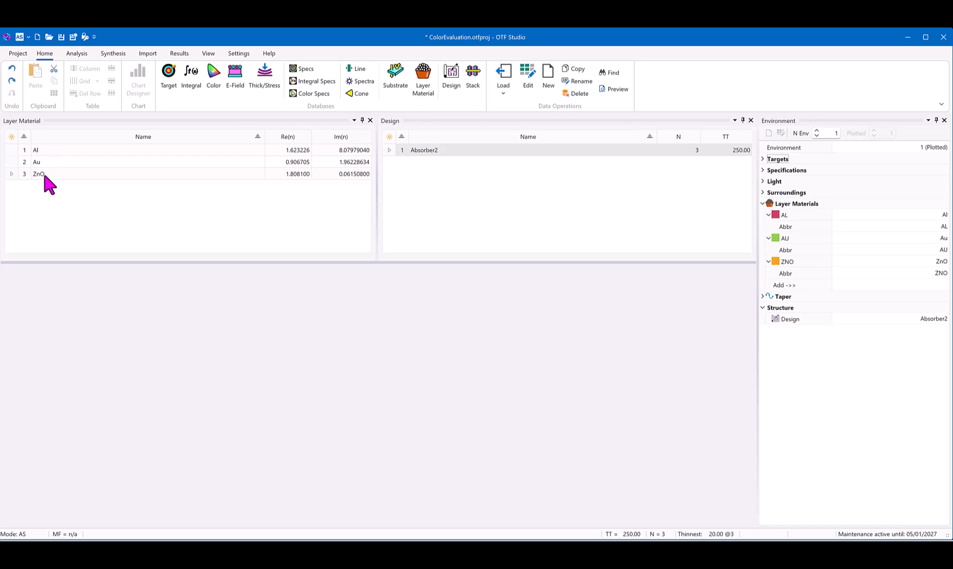
# Step: Open the thickness profile of design Absorber2, dock it with the Layer Material panel, and show its Re(n) Bars plot
pyautogui.click(424, 152)
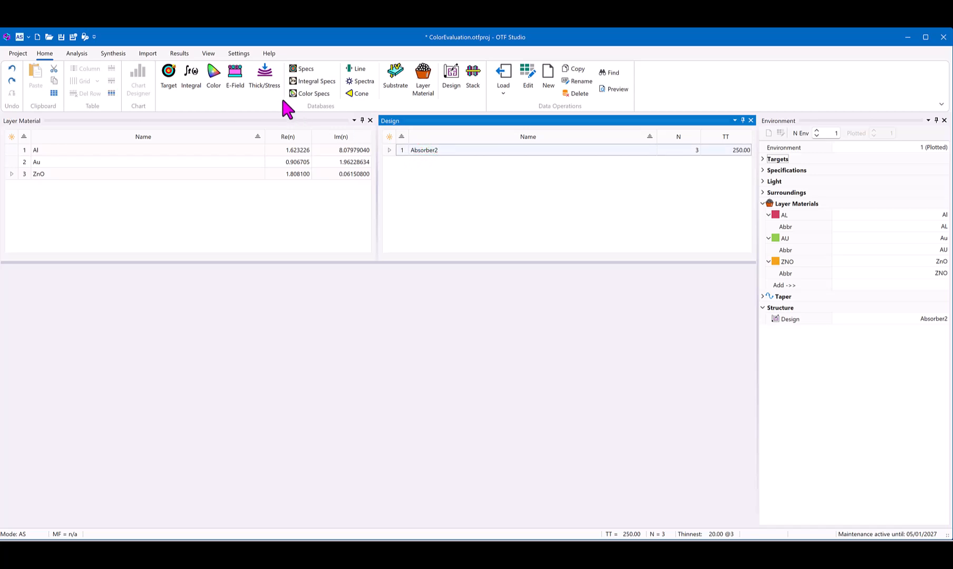
pyautogui.click(209, 55)
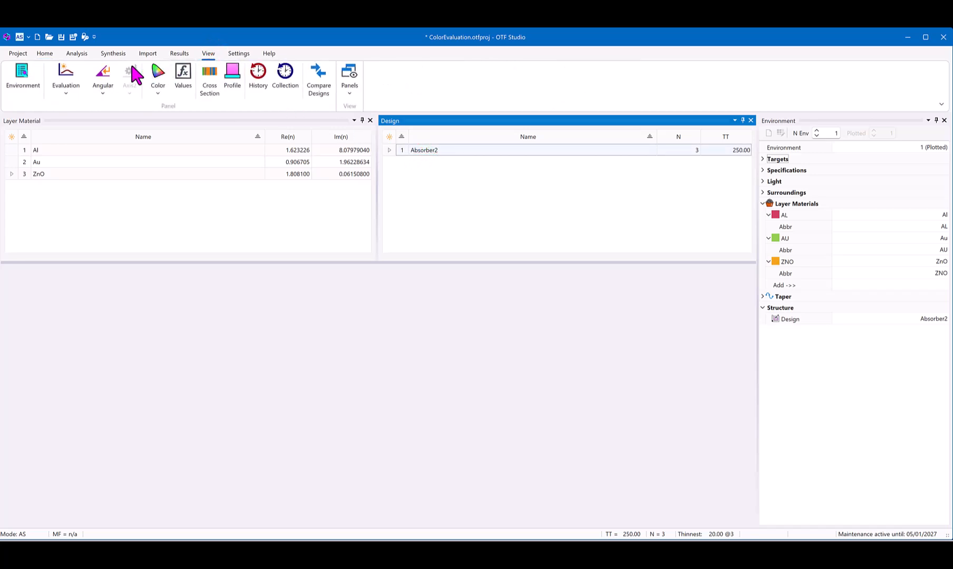
pyautogui.click(231, 74)
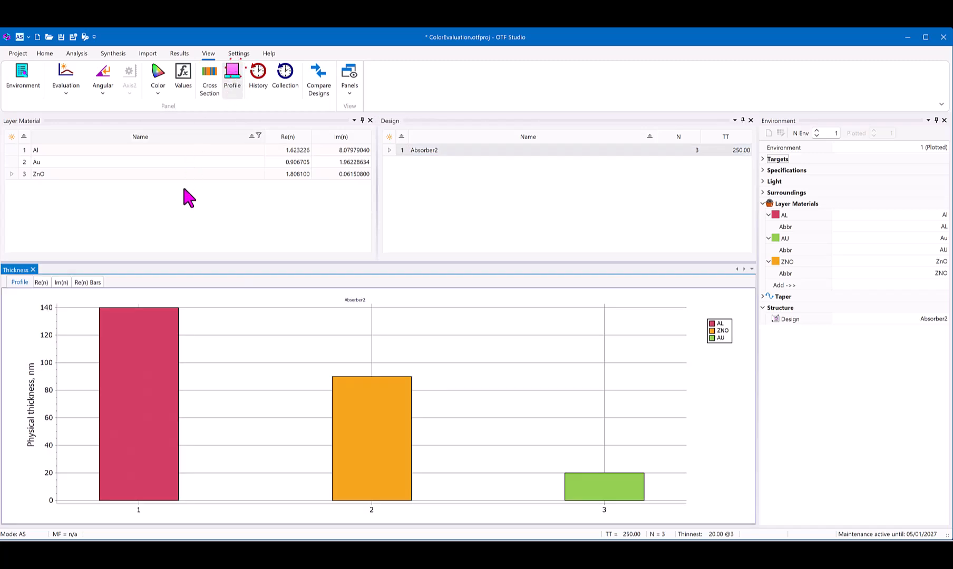
pyautogui.moveTo(9, 271); pyautogui.dragTo(188, 195)
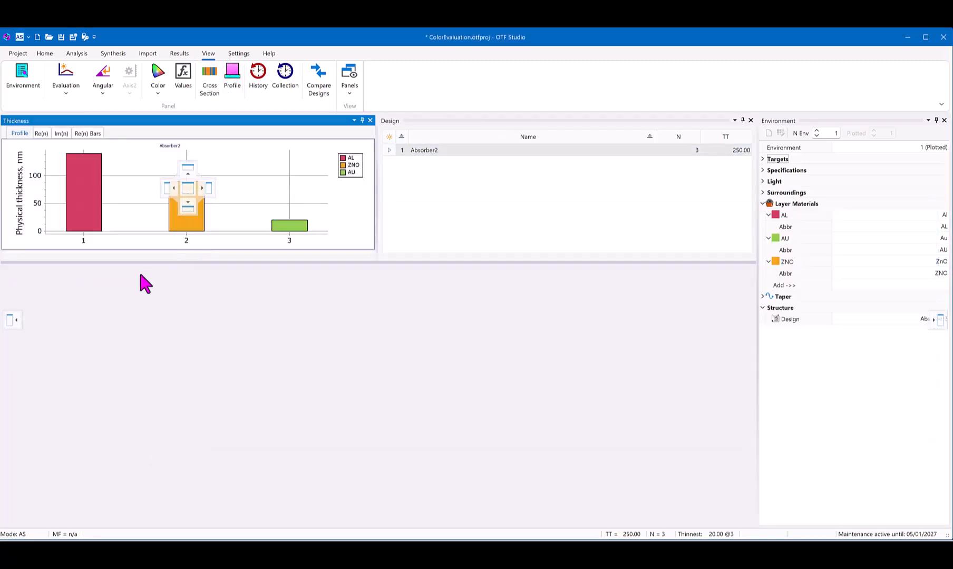
pyautogui.click(86, 135)
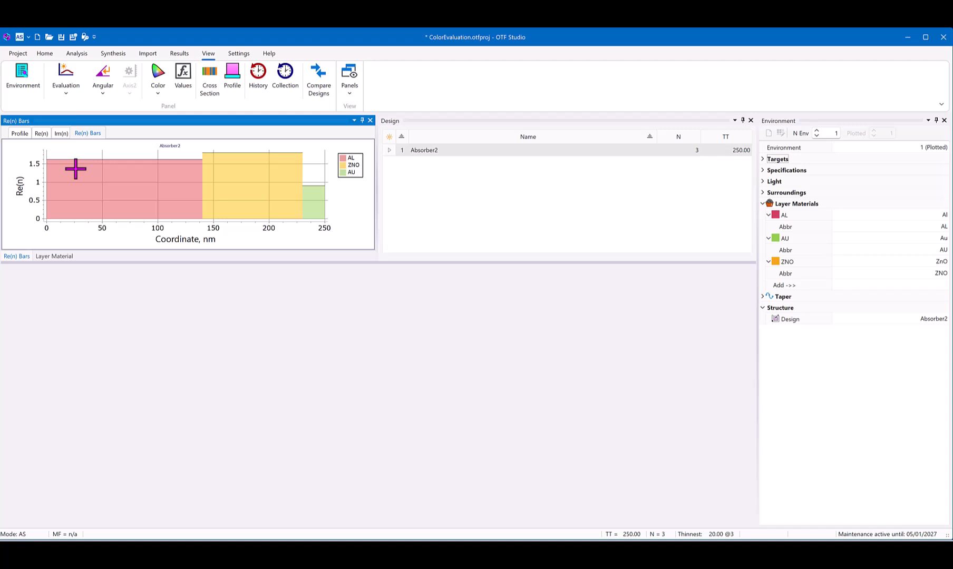
# Step: Plot the design's spectral evaluation and its color evaluation side by side, and expand the color evaluation's options
pyautogui.click(66, 73)
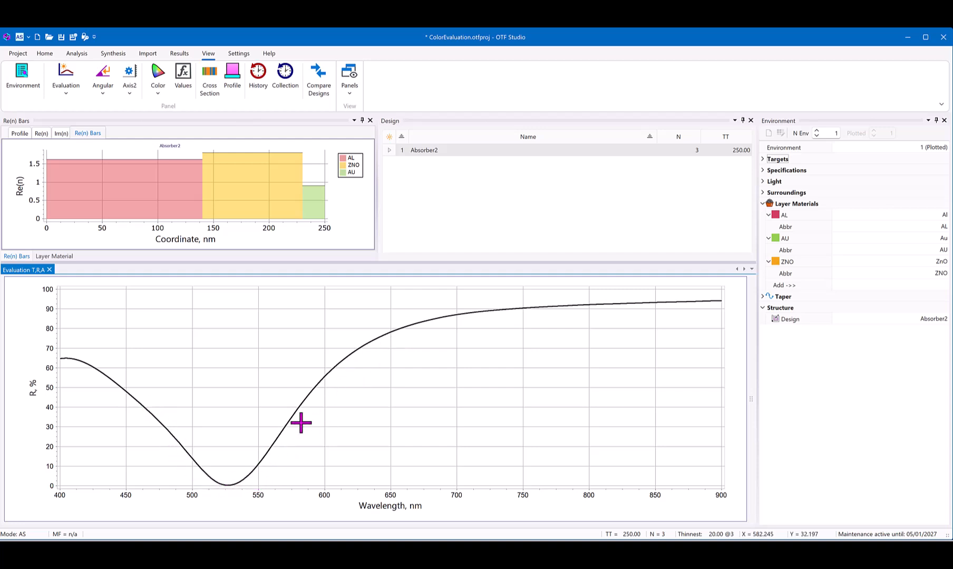
pyautogui.click(159, 72)
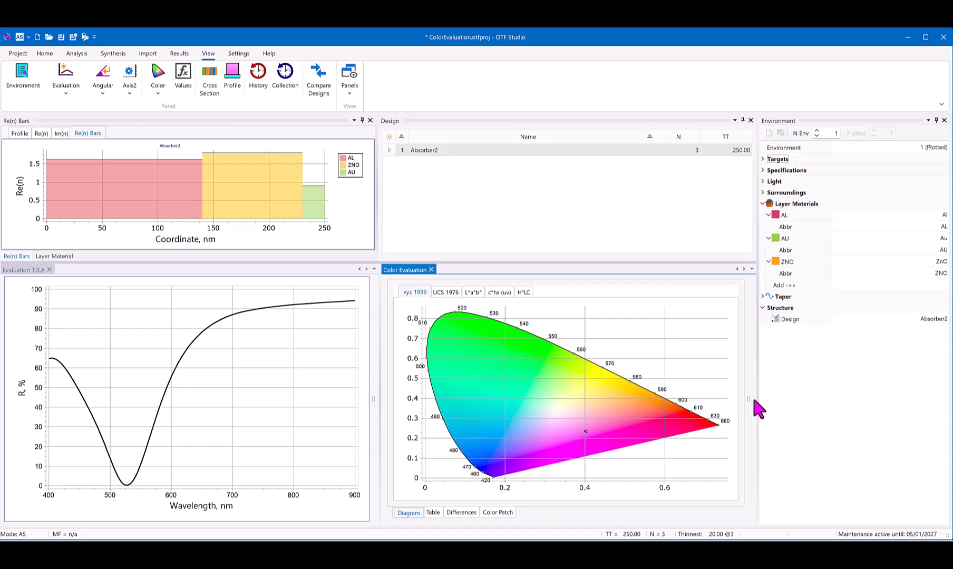
pyautogui.moveTo(754, 399); pyautogui.dragTo(768, 399)
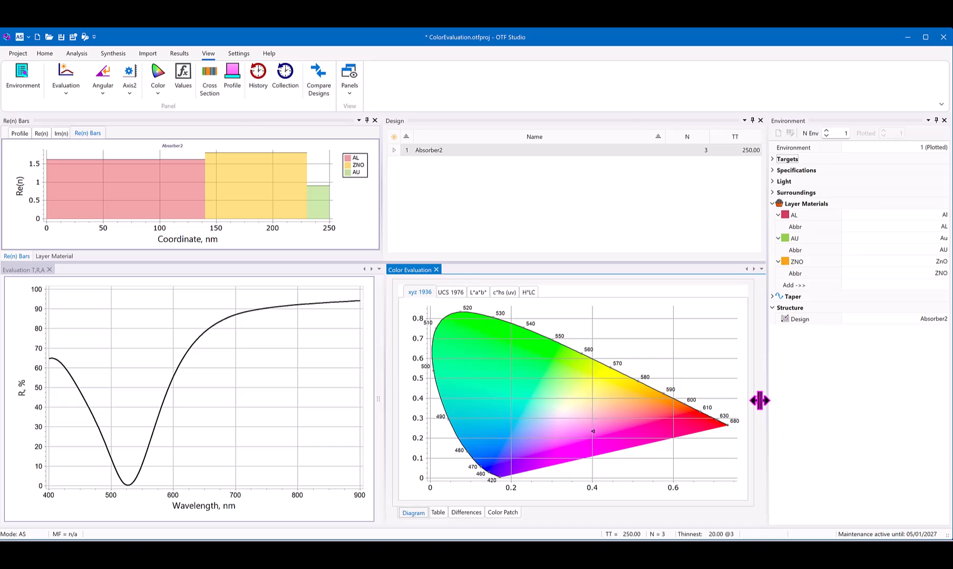
pyautogui.click(759, 400)
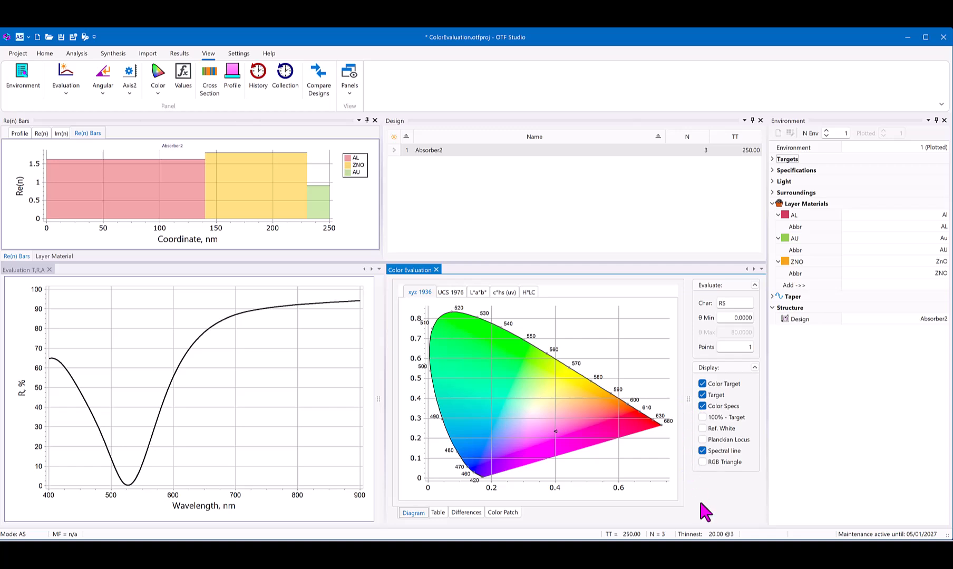
# Step: Switch the color evaluation's characteristic to RA and set its maximum angle θ Max to 60
pyautogui.click(749, 303)
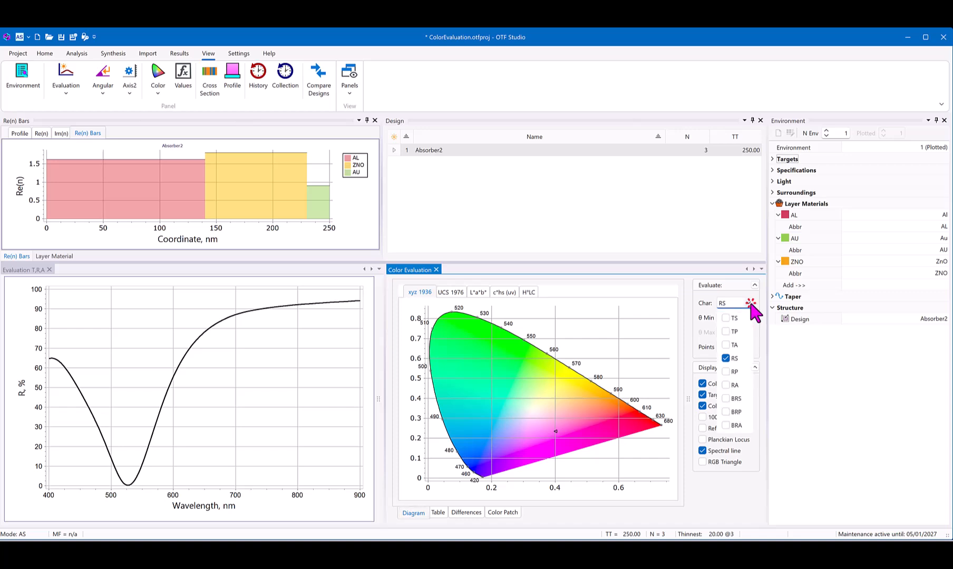
pyautogui.click(725, 385)
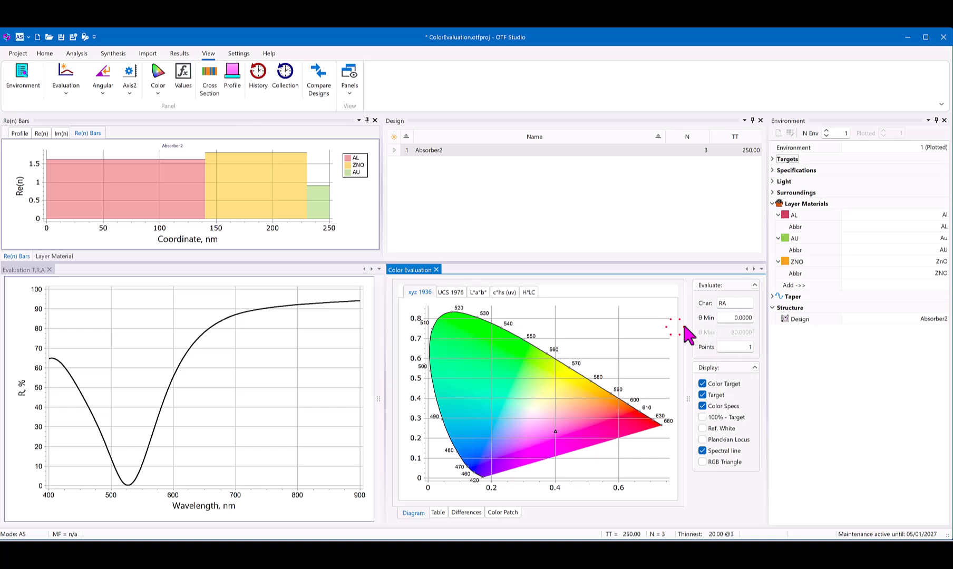
pyautogui.click(721, 344)
pyautogui.click(728, 332)
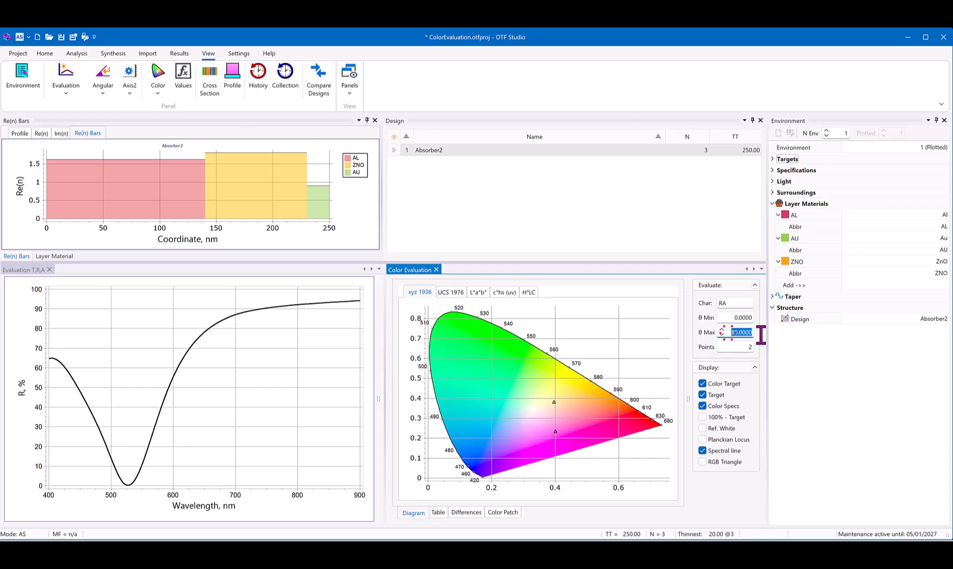
pyautogui.write('60')
# Step: Set the number of evaluated angle points in the color evaluation to 11
pyautogui.click(737, 348)
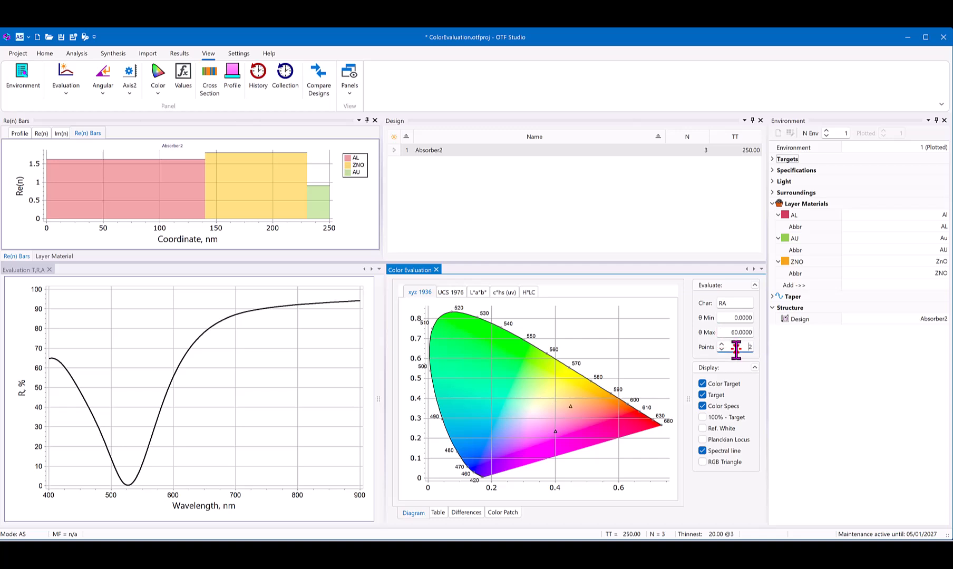
pyautogui.click(721, 344)
pyautogui.click(721, 345)
pyautogui.click(721, 344)
pyautogui.click(721, 344)
pyautogui.click(722, 344)
pyautogui.click(721, 344)
pyautogui.click(721, 344)
pyautogui.click(721, 344)
pyautogui.click(722, 344)
# Step: Change the color evaluation's characteristics to RS and RP, leaving RA out
pyautogui.click(748, 303)
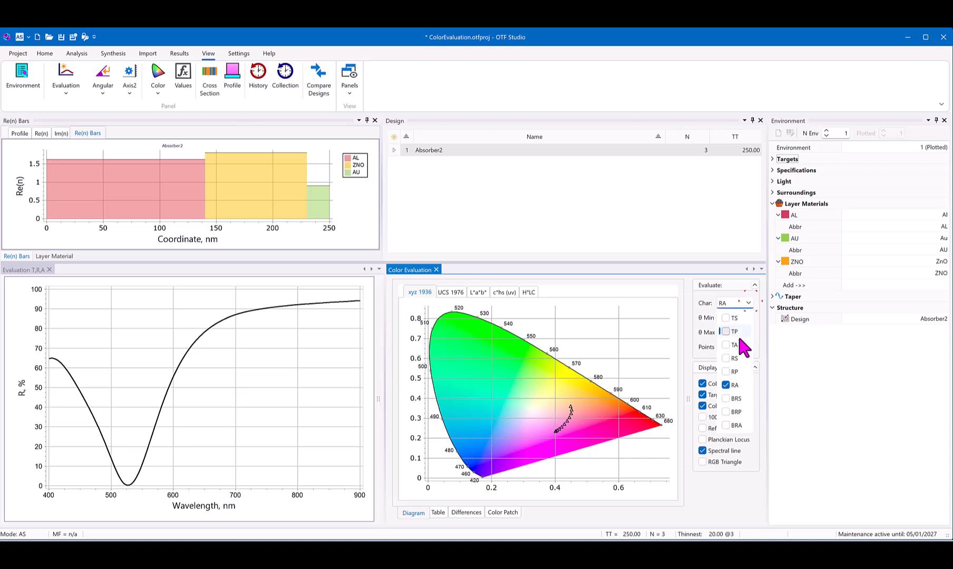
pyautogui.click(725, 359)
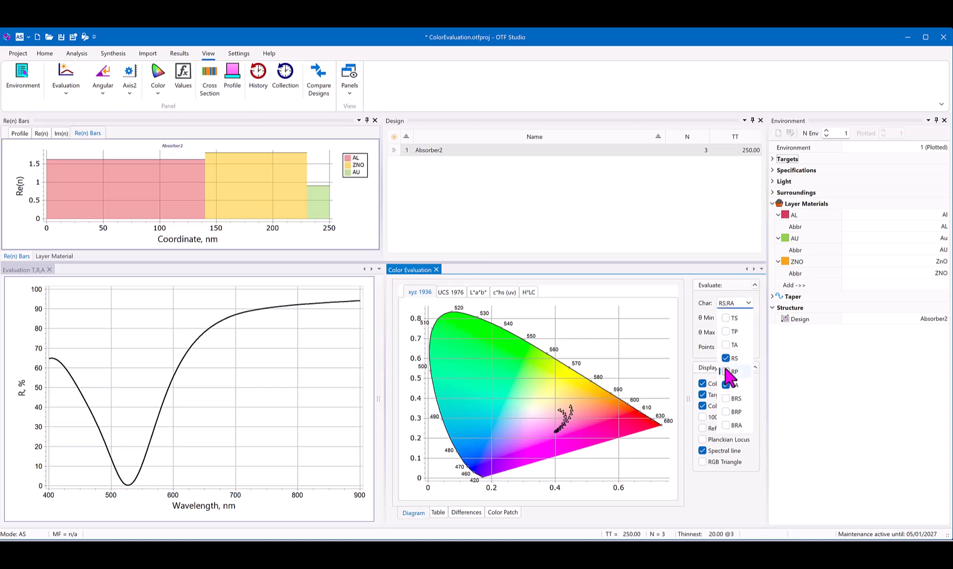
pyautogui.click(725, 370)
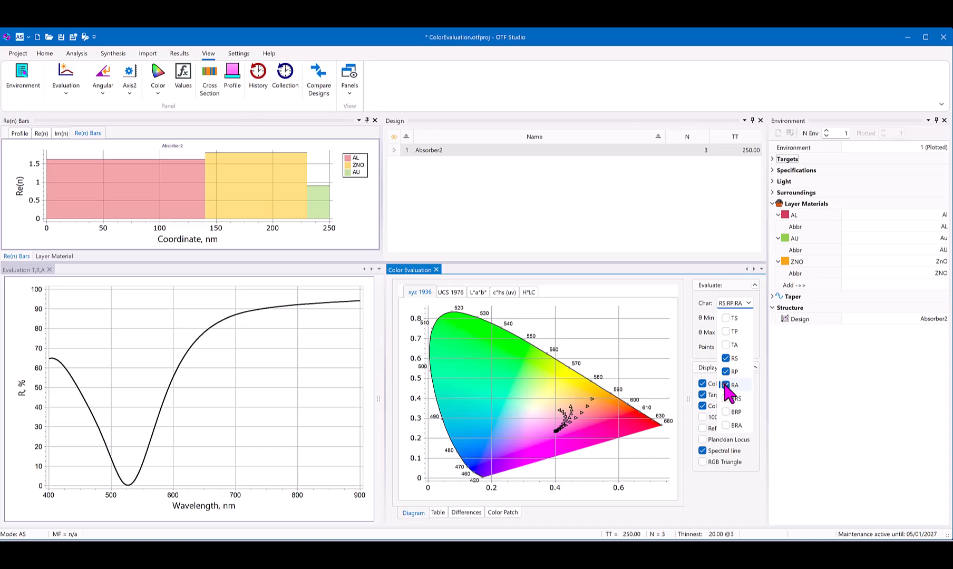
pyautogui.click(726, 387)
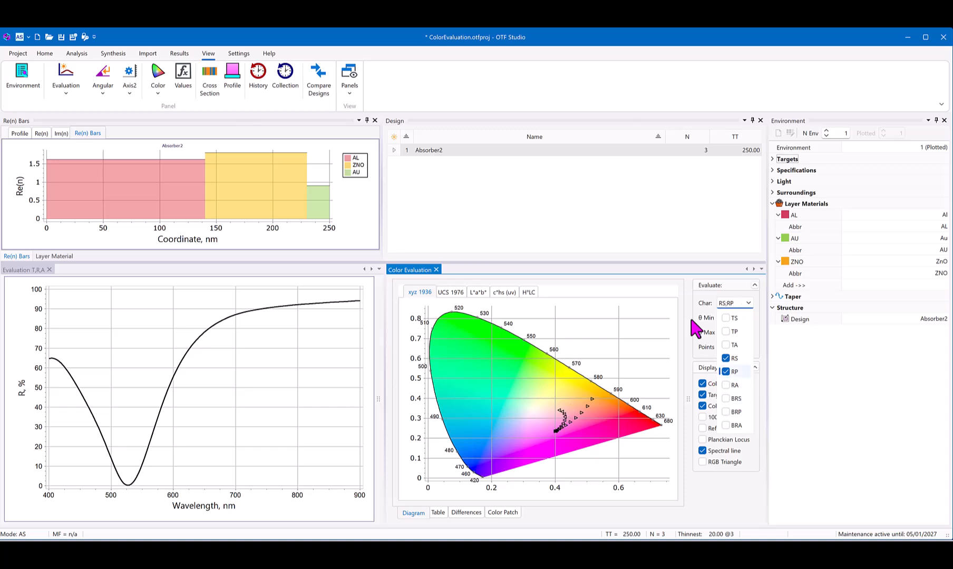
pyautogui.click(650, 266)
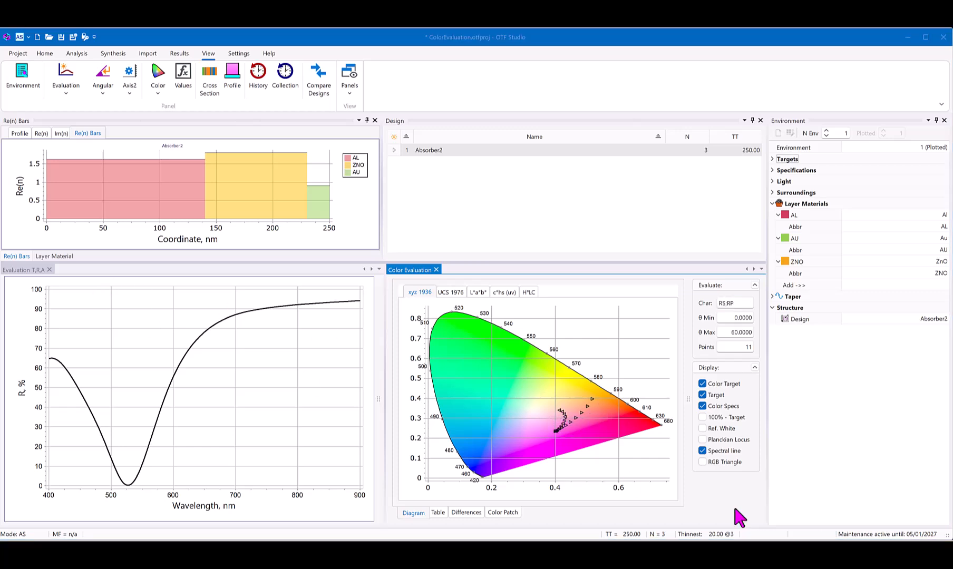
# Step: Display the reference white on the xyz 1936 diagram and inspect the RS and RP color points up close
pyautogui.click(700, 428)
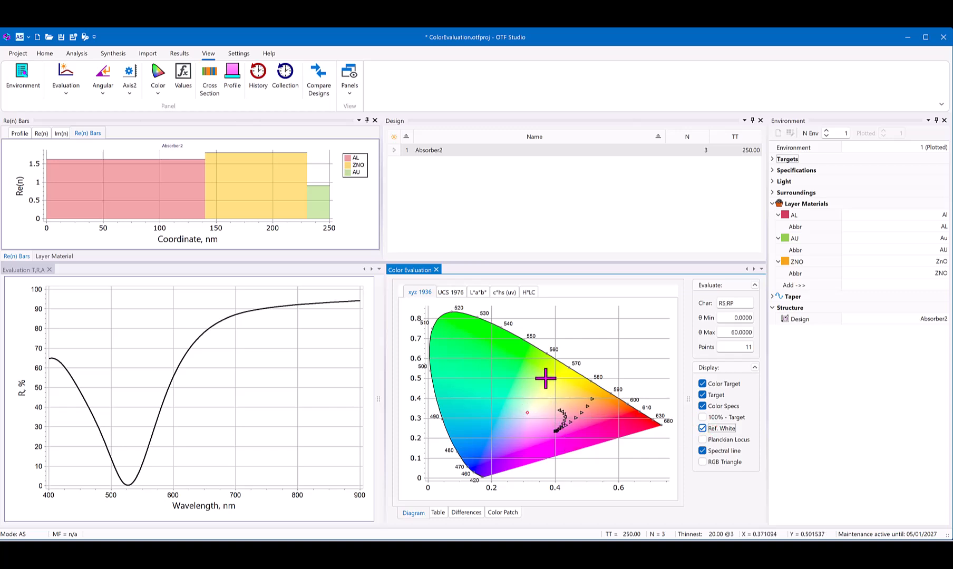
pyautogui.moveTo(545, 378); pyautogui.dragTo(602, 440)
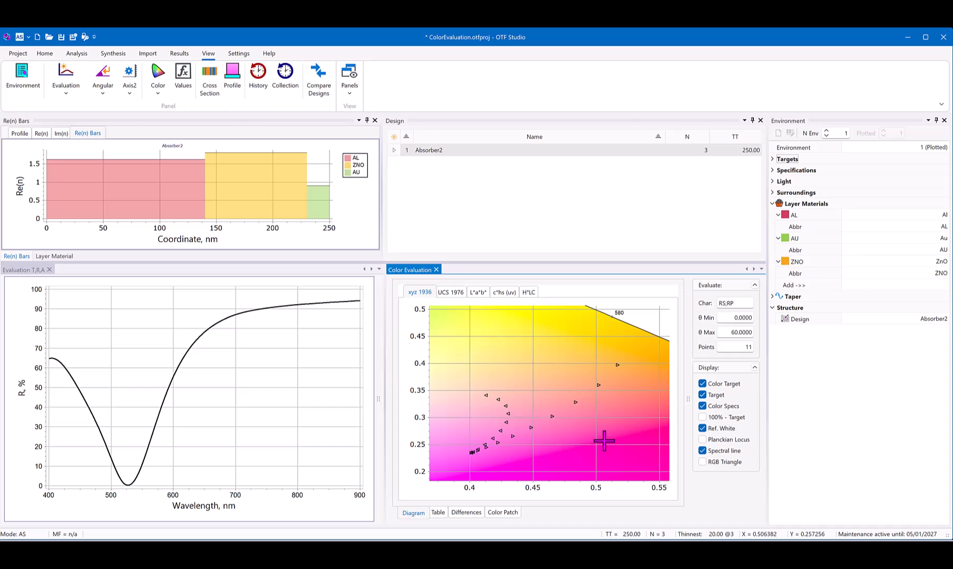
pyautogui.moveTo(520, 370); pyautogui.dragTo(597, 440)
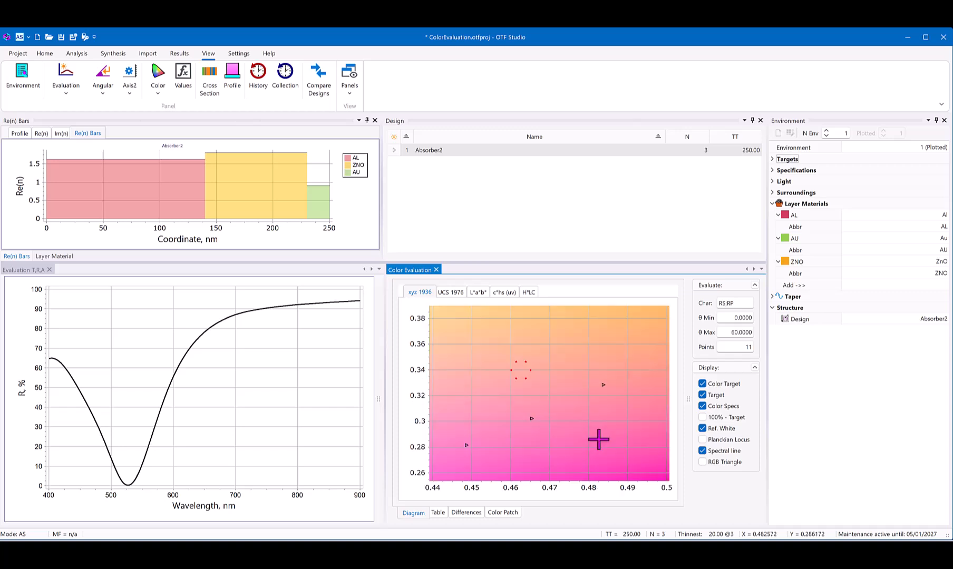
pyautogui.moveTo(616, 373); pyautogui.dragTo(533, 437)
pyautogui.moveTo(589, 382); pyautogui.dragTo(517, 442)
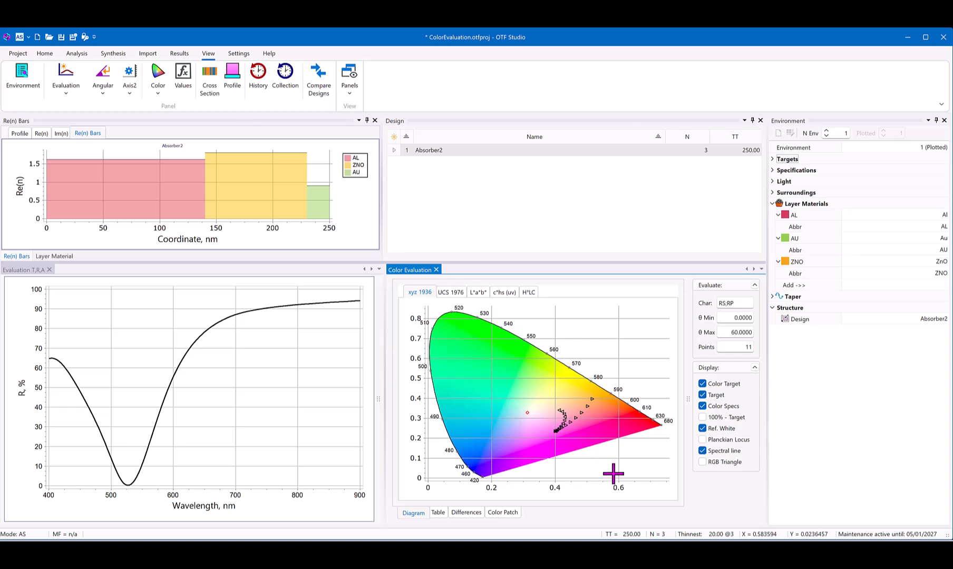
# Step: Show the color evaluation as a table and hide its second color space listing
pyautogui.click(436, 512)
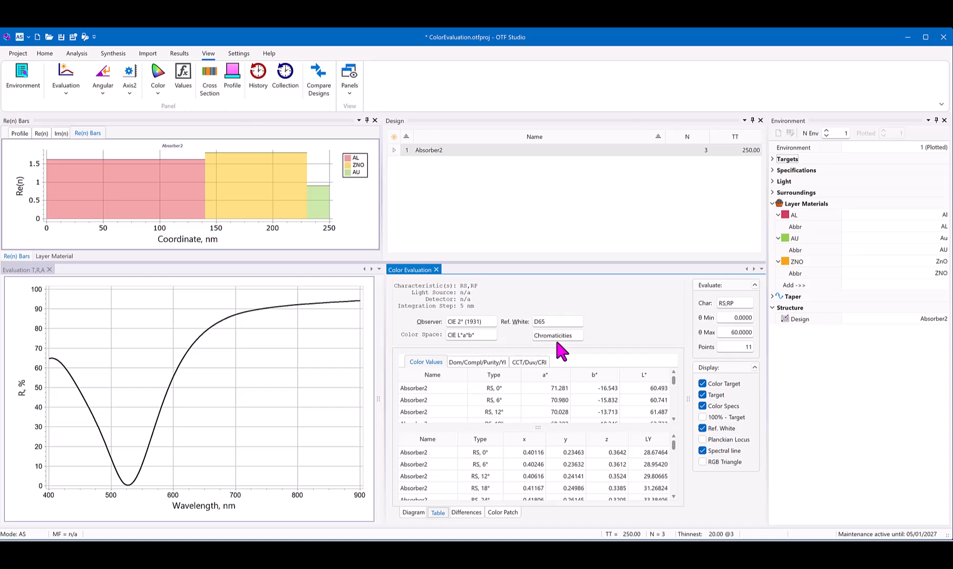
pyautogui.click(578, 336)
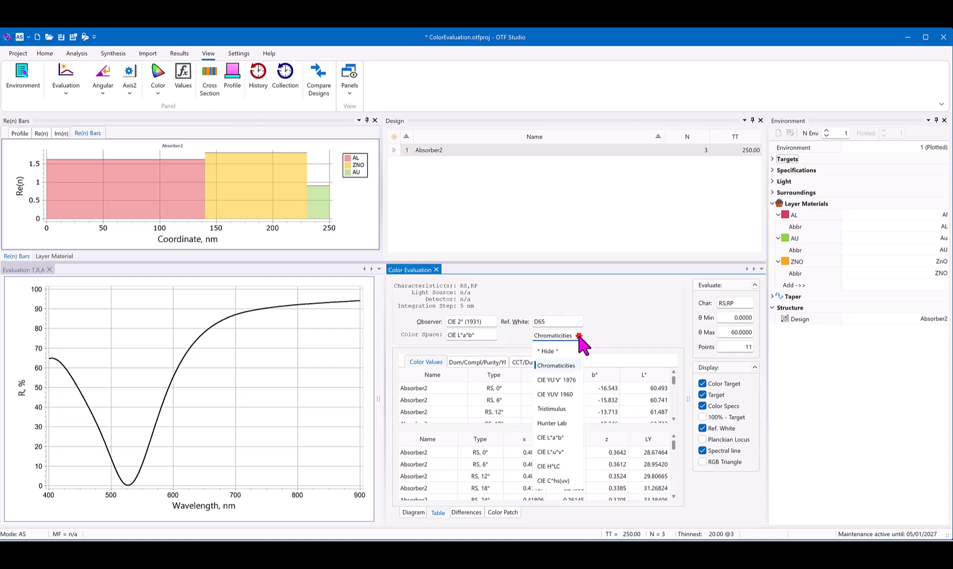
pyautogui.click(558, 350)
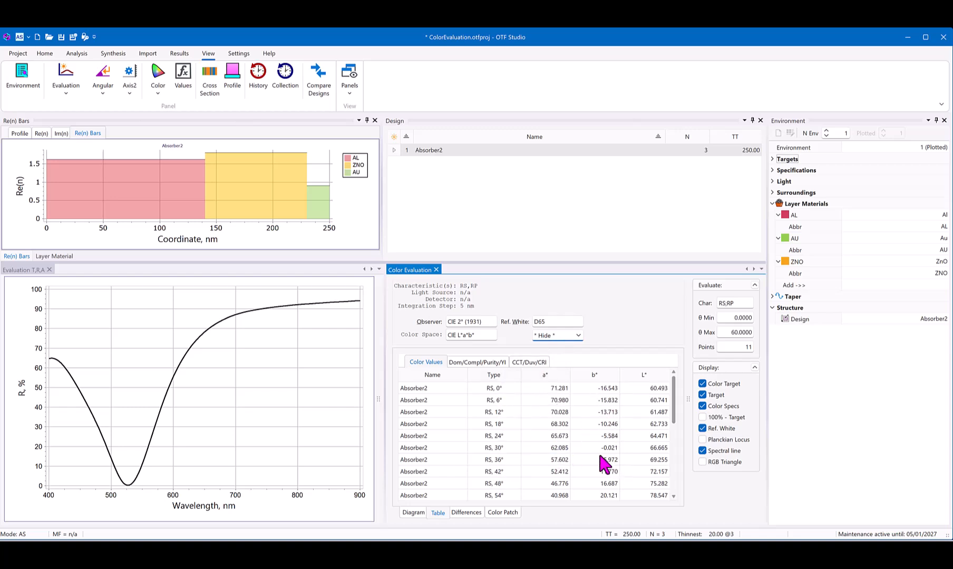
# Step: Examine the color points in the UCS 1976, L*a*b*, c*hs (uv) and H*LC diagrams, and return to xyz 1936
pyautogui.click(408, 512)
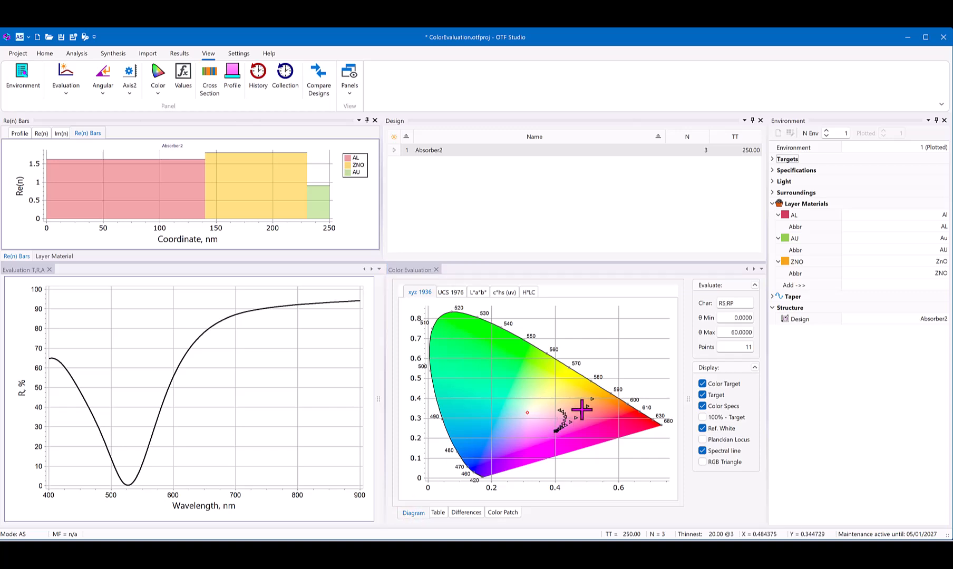
pyautogui.click(455, 296)
pyautogui.click(476, 293)
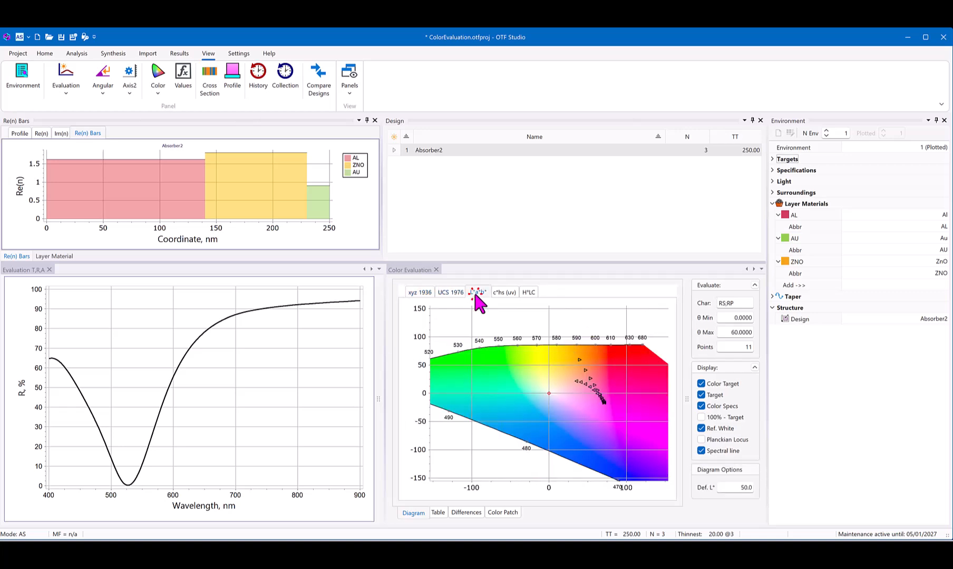
pyautogui.click(500, 293)
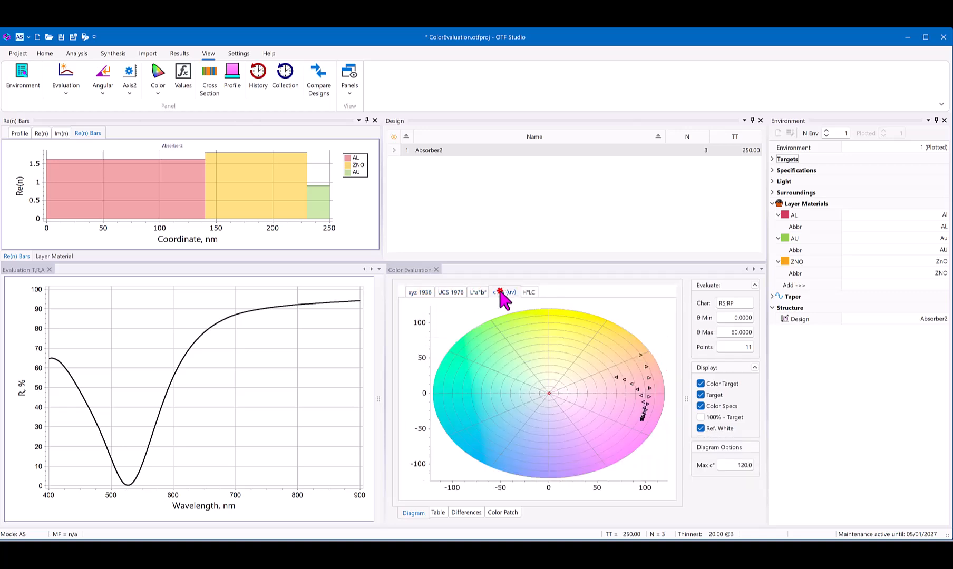
pyautogui.click(528, 293)
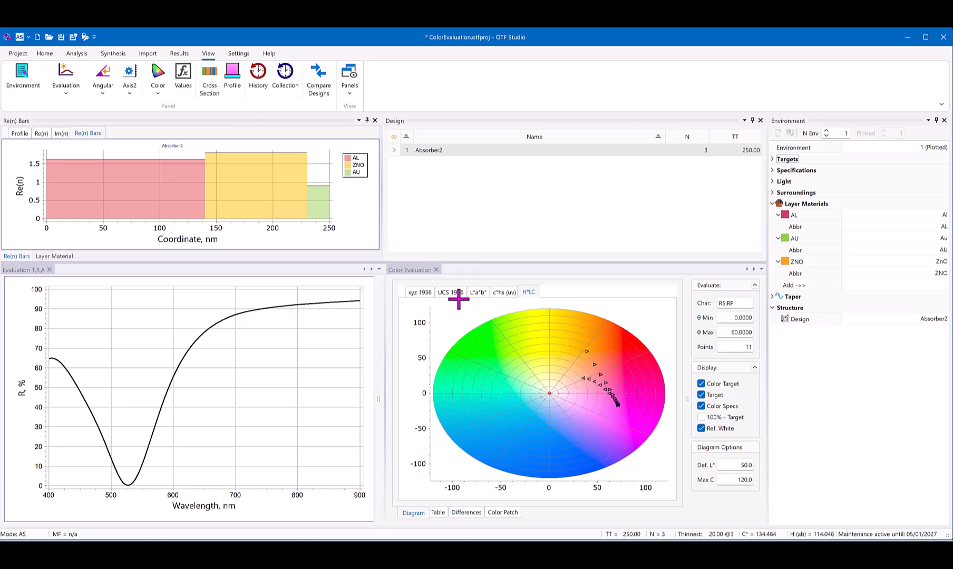
pyautogui.click(420, 294)
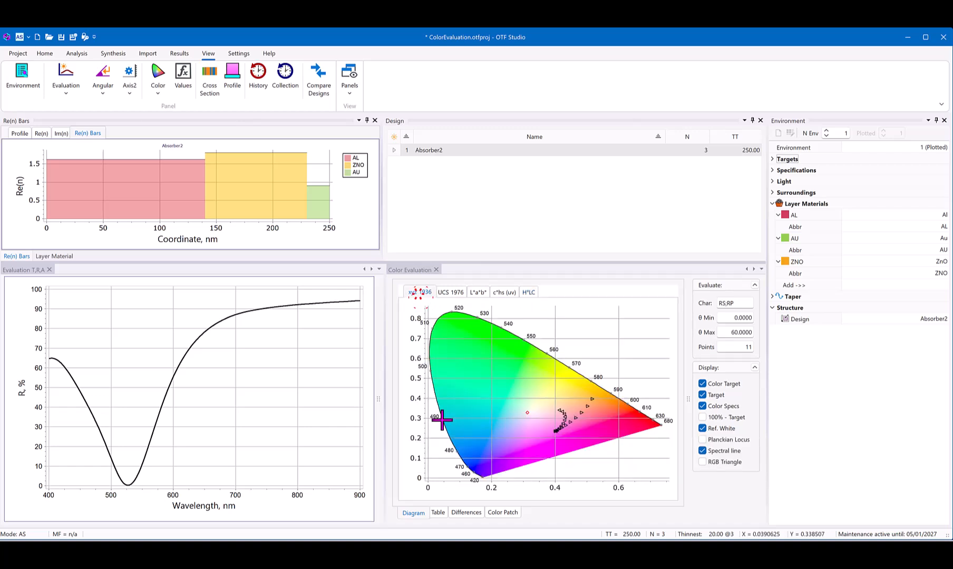
# Step: Set the color table's color space to Chromaticities
pyautogui.click(437, 507)
pyautogui.click(479, 335)
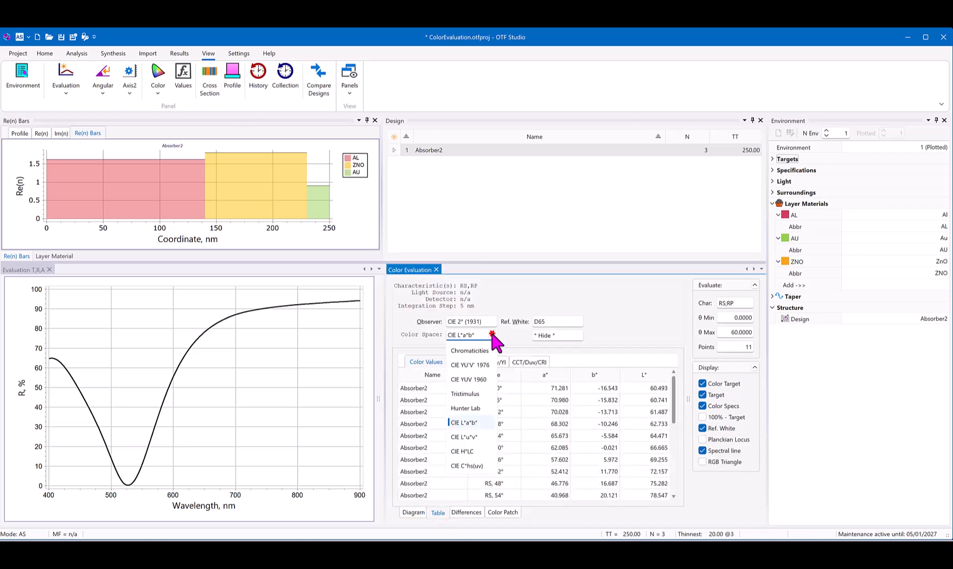
pyautogui.click(469, 350)
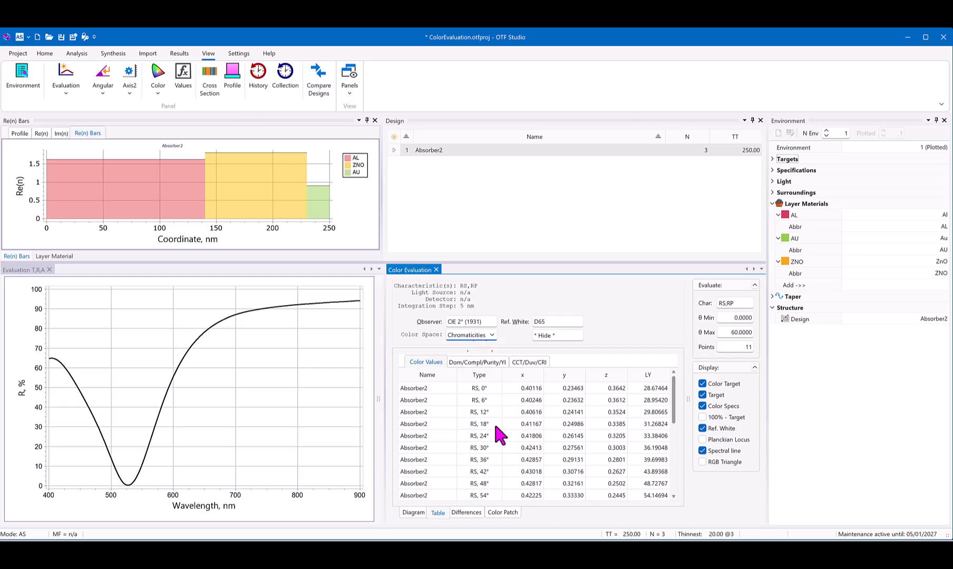
# Step: Return the color evaluation to its diagram and open a second color evaluation of the design
pyautogui.click(411, 513)
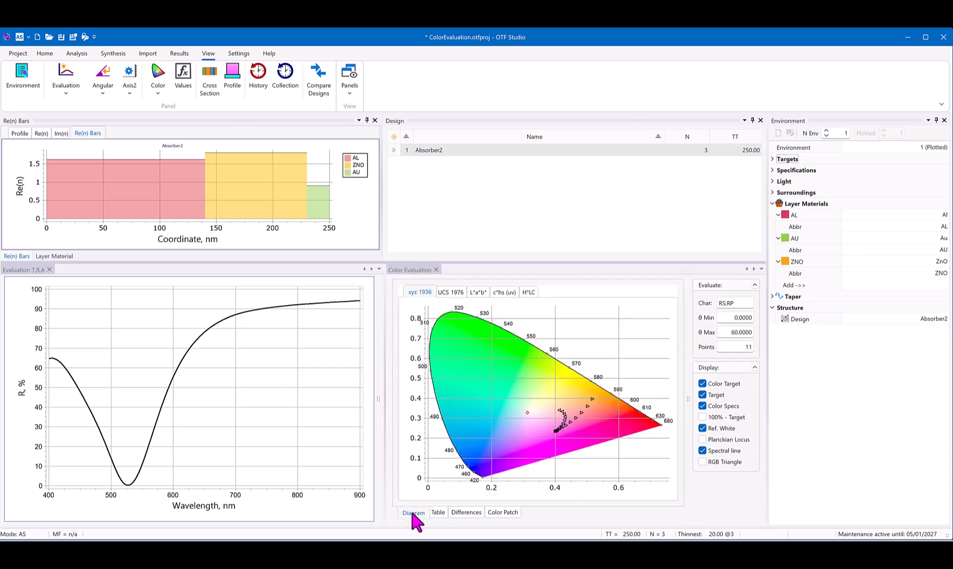
pyautogui.click(160, 71)
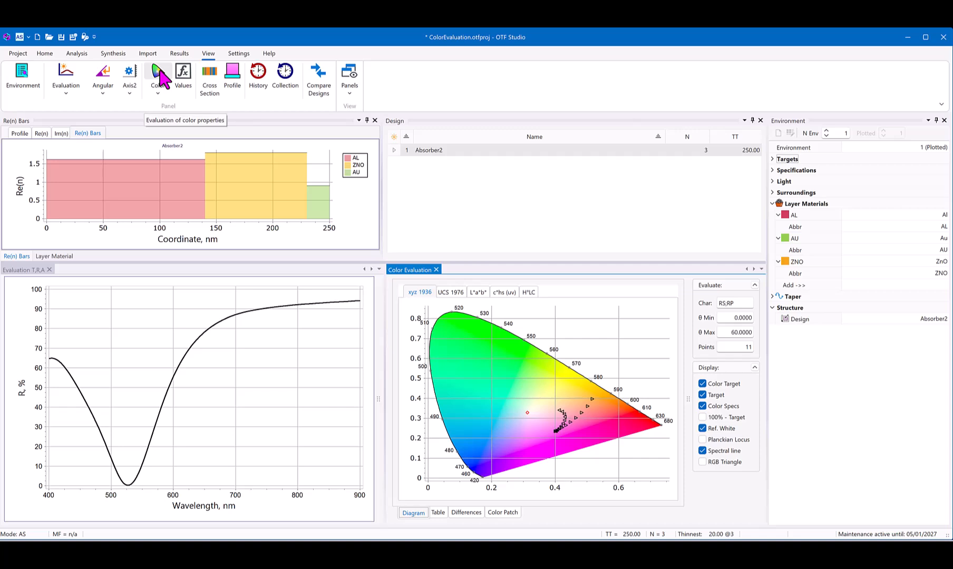
pyautogui.click(160, 73)
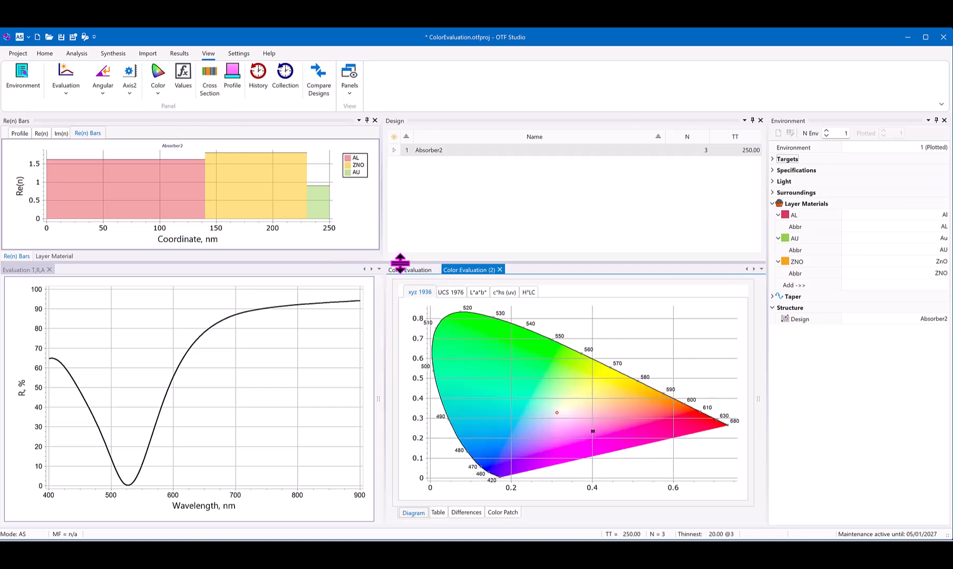
# Step: Dock the second color evaluation with the Evaluation T,R,A window and reveal its evaluation settings
pyautogui.click(467, 269)
pyautogui.moveTo(466, 268); pyautogui.dragTo(216, 408)
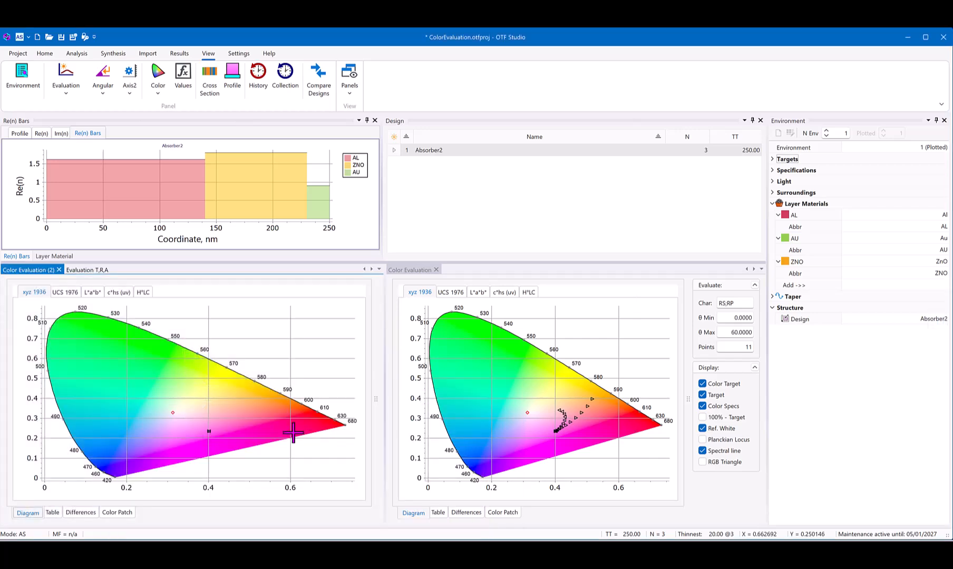
pyautogui.click(375, 401)
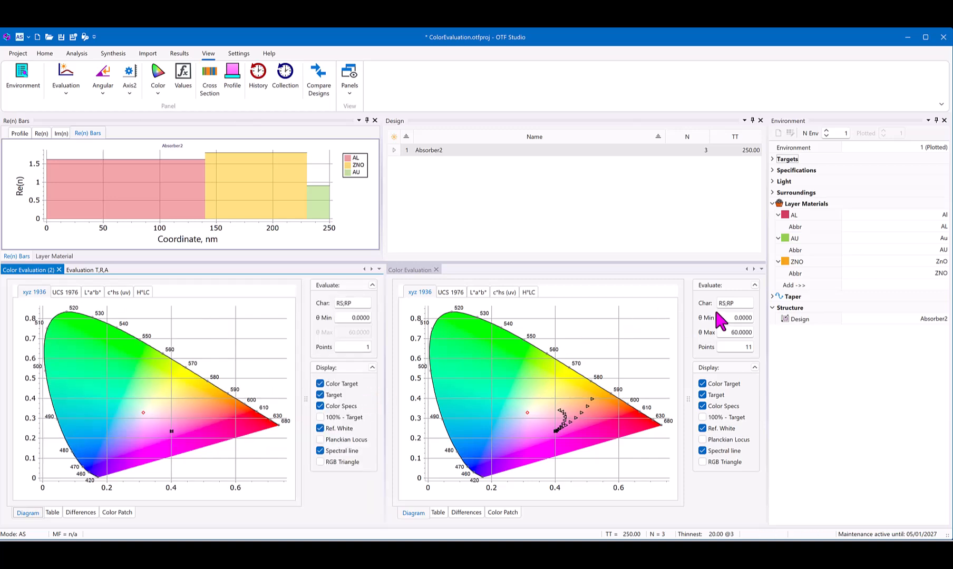
# Step: Set the second color evaluation's characteristic to RA only, excluding RS and RP
pyautogui.click(366, 303)
pyautogui.click(344, 385)
pyautogui.click(343, 372)
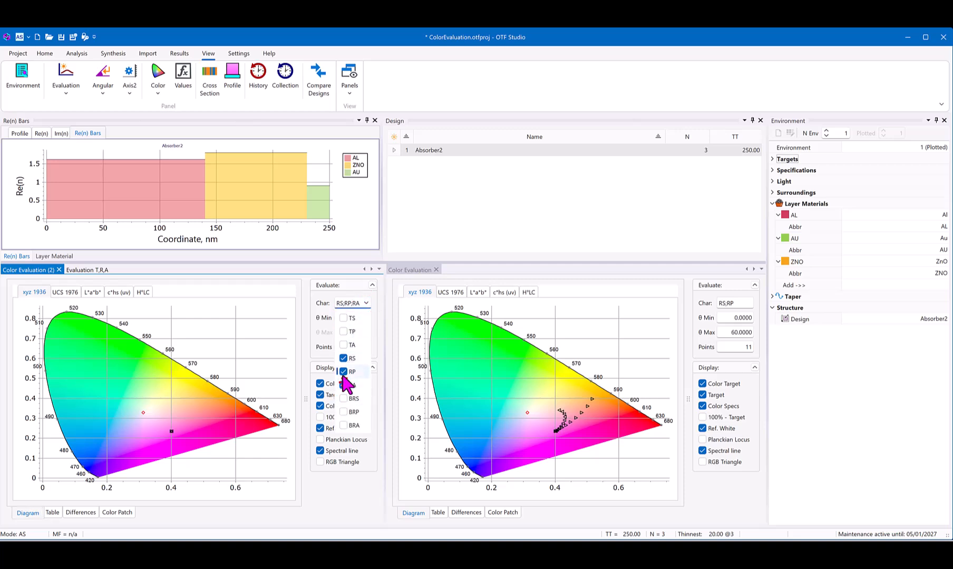
pyautogui.click(343, 358)
pyautogui.click(296, 352)
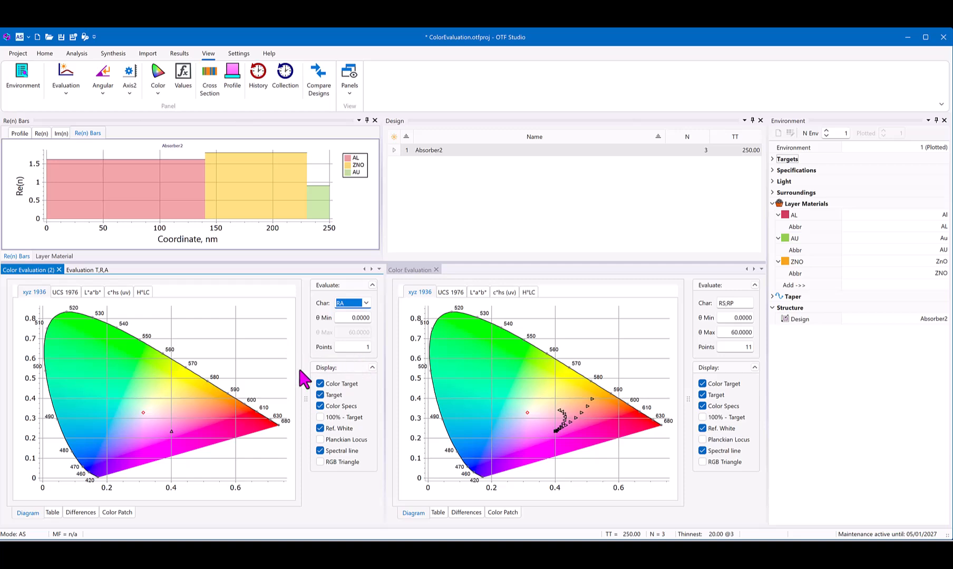
# Step: Show the second color evaluation as a table and set its second color space to CIE L*a*b*
pyautogui.click(53, 512)
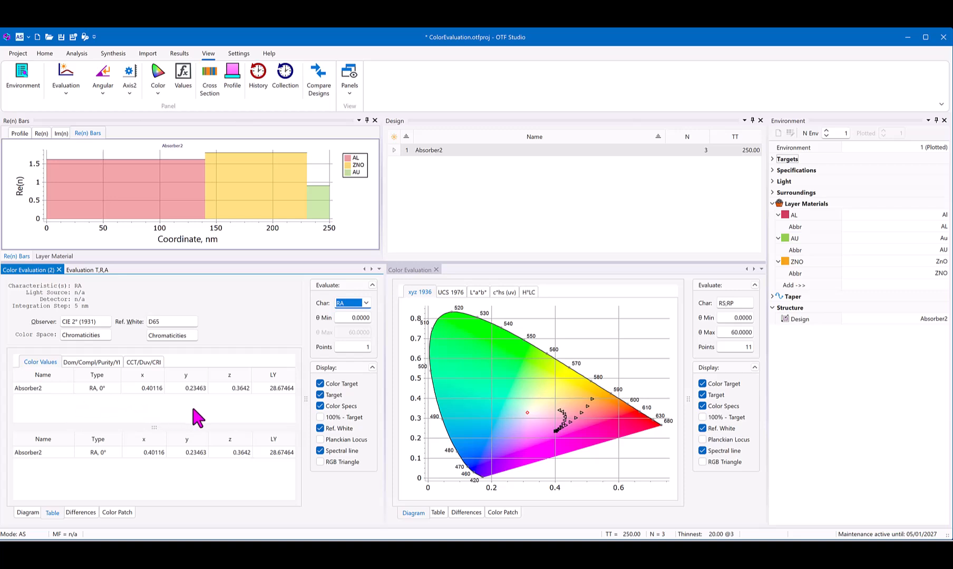
pyautogui.click(192, 334)
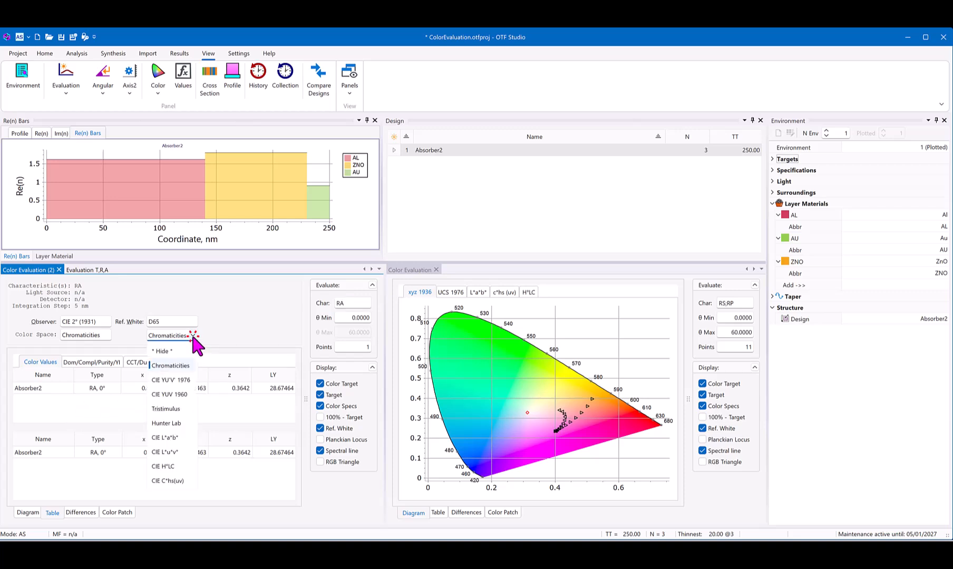
pyautogui.click(167, 436)
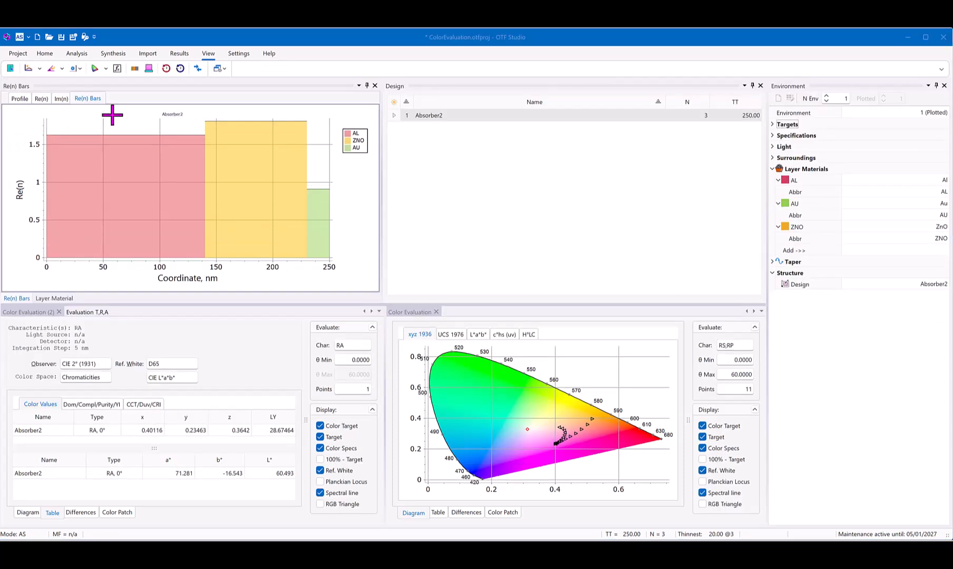
# Step: Open a third color evaluation, dock it with the Design window and show its color patch
pyautogui.click(94, 69)
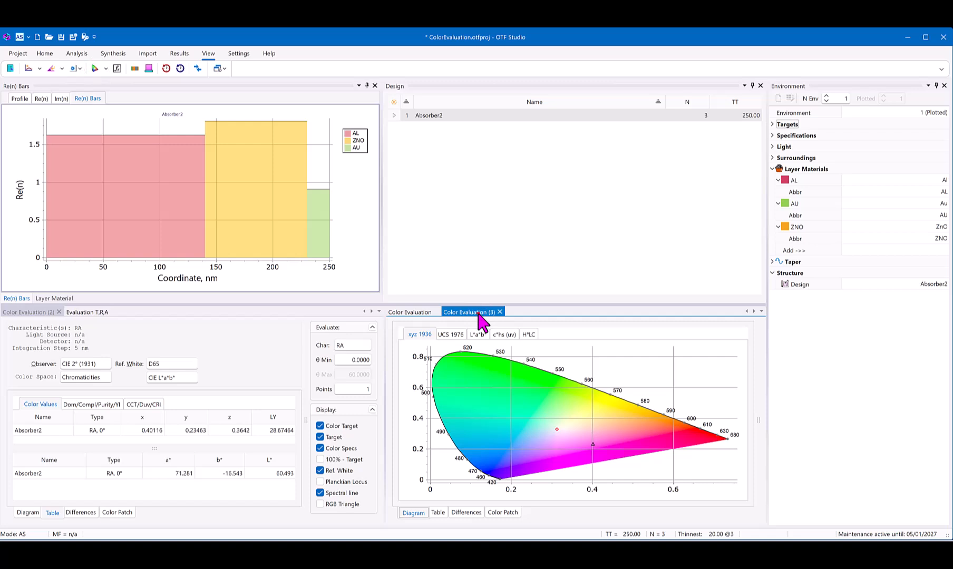
pyautogui.moveTo(476, 313); pyautogui.dragTo(572, 193)
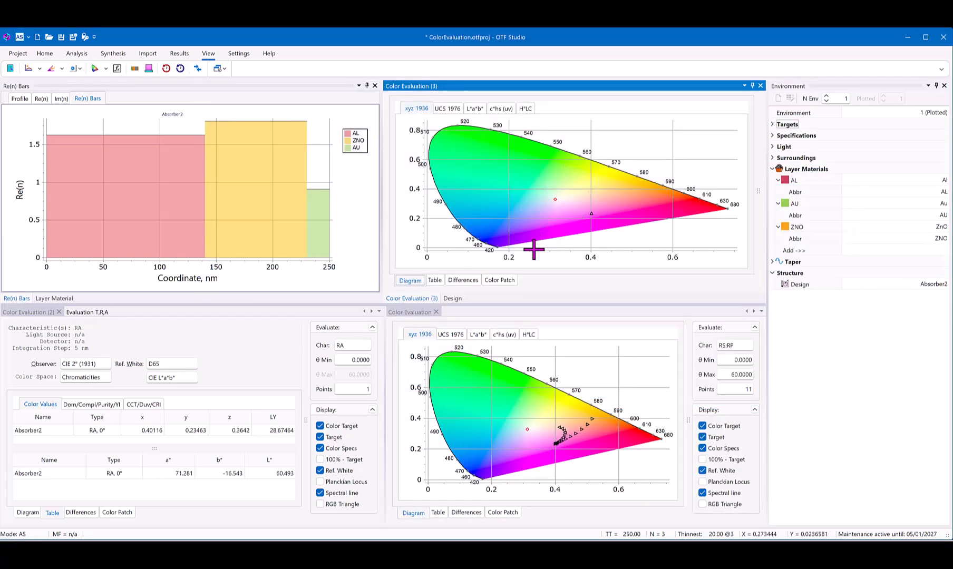
pyautogui.click(500, 280)
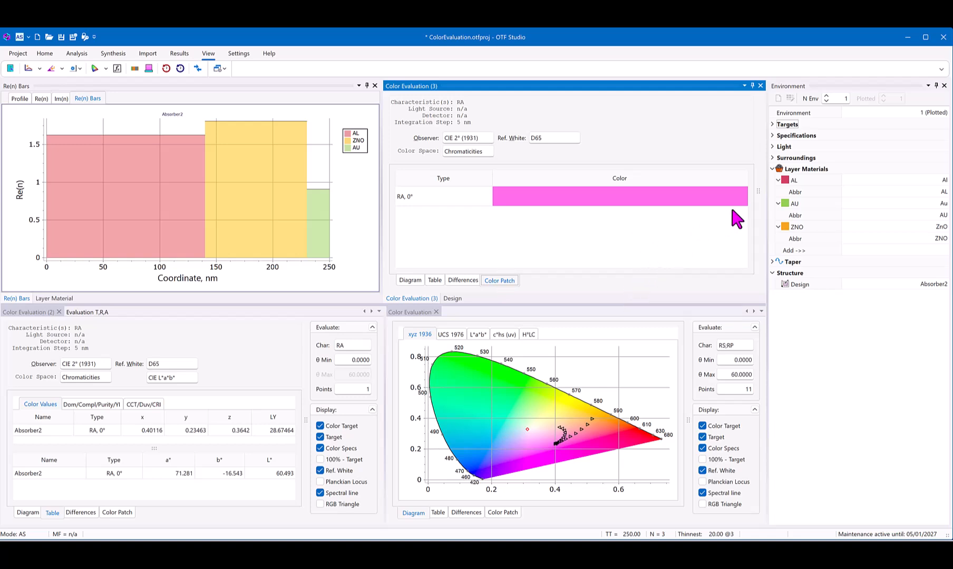
# Step: Reveal the color patch's evaluation settings and set the number of angle points to 33
pyautogui.click(756, 191)
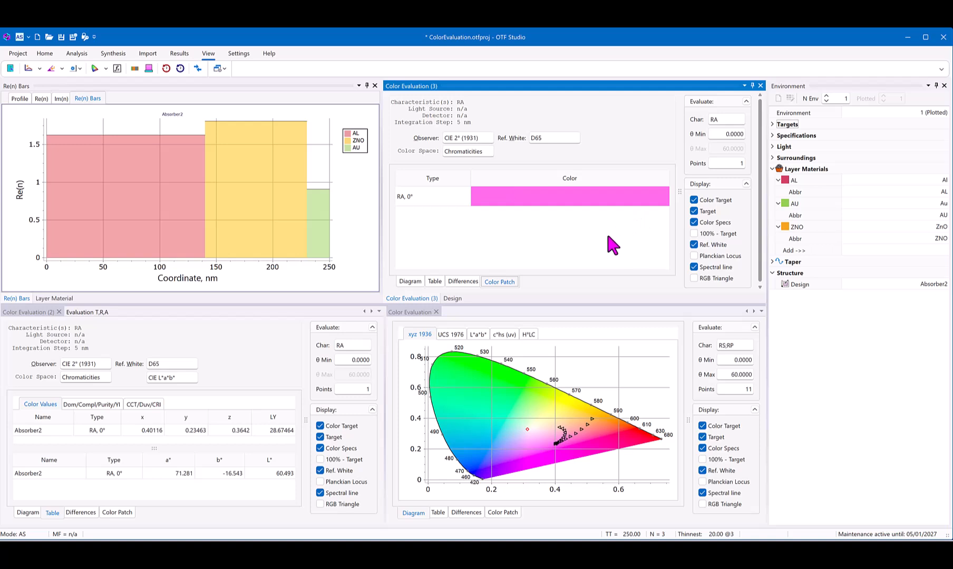
pyautogui.click(714, 159)
pyautogui.write('2')
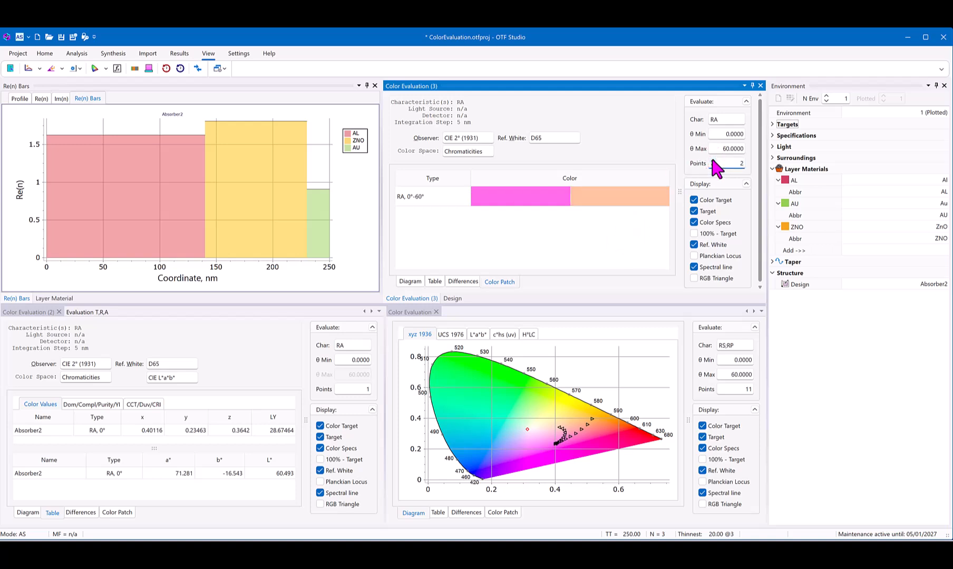
pyautogui.scroll(6, 712, 161)
pyautogui.scroll(13, 712, 161)
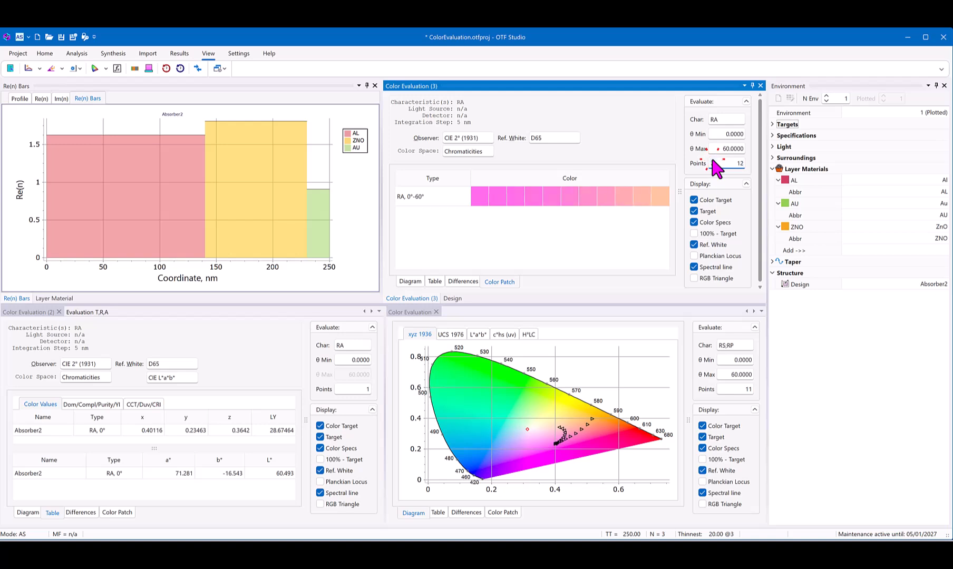
pyautogui.scroll(8, 712, 161)
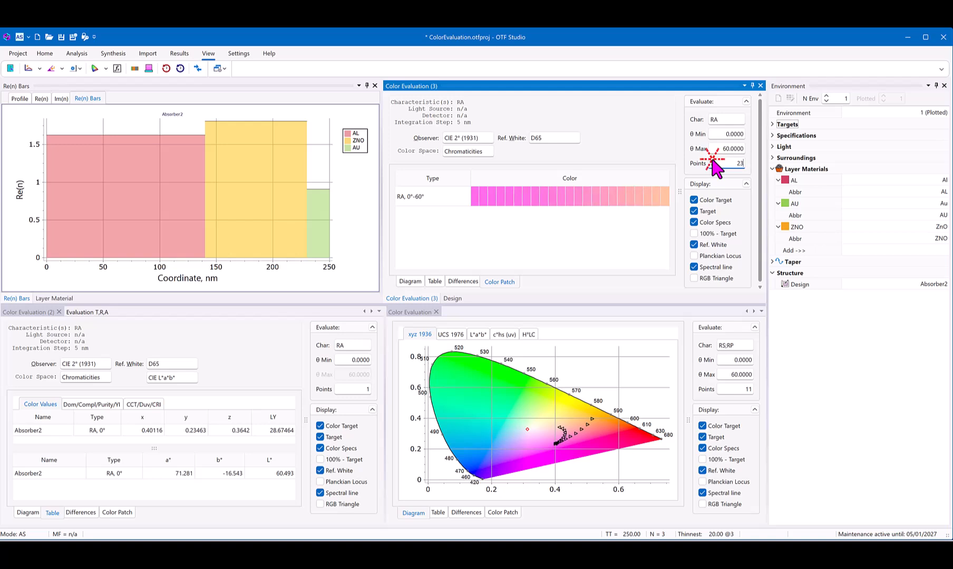
pyautogui.scroll(3, 713, 161)
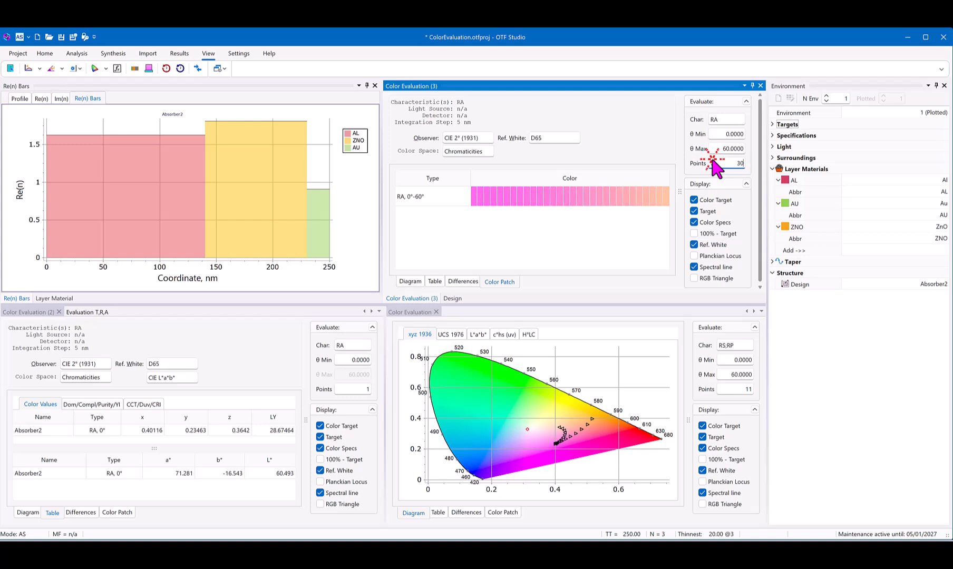
pyautogui.scroll(1, 713, 161)
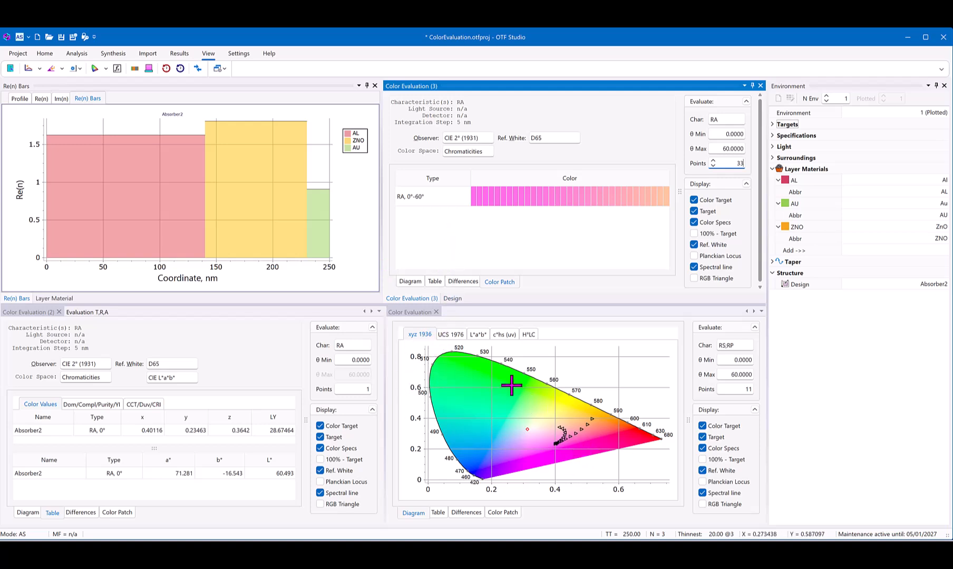
# Step: Examine the first color evaluation in the L*a*b* and c*hs (uv) diagrams, and return to xyz 1936
pyautogui.click(478, 335)
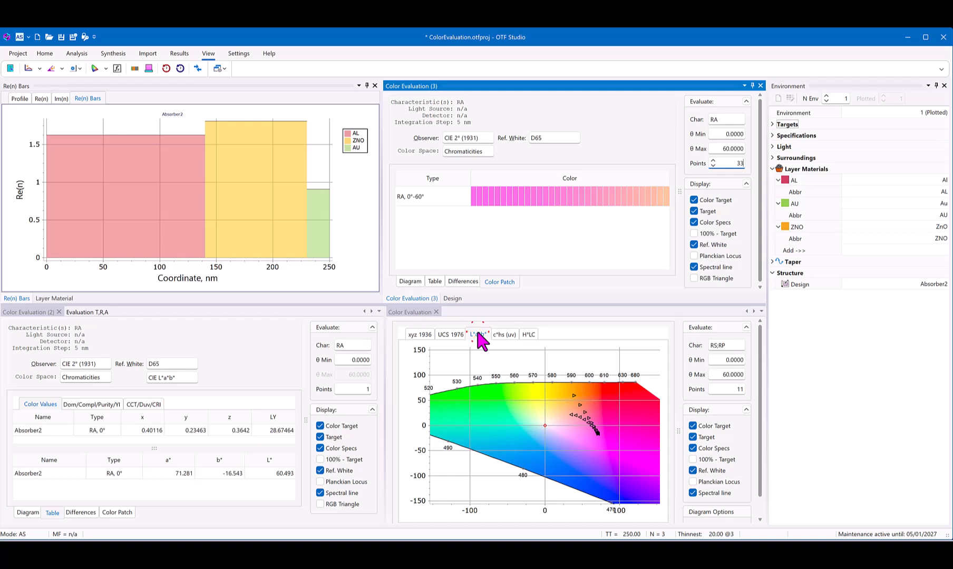
pyautogui.click(504, 335)
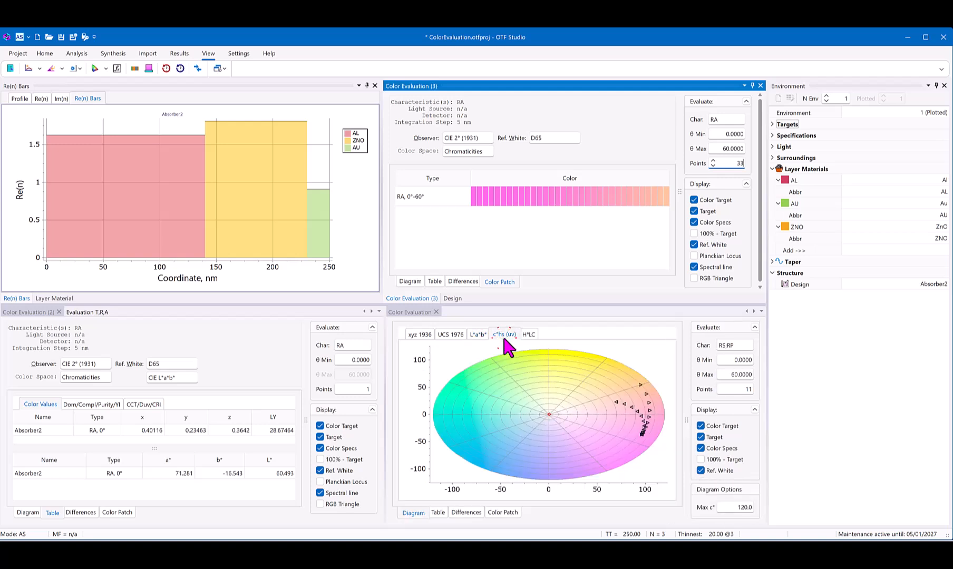
pyautogui.click(418, 335)
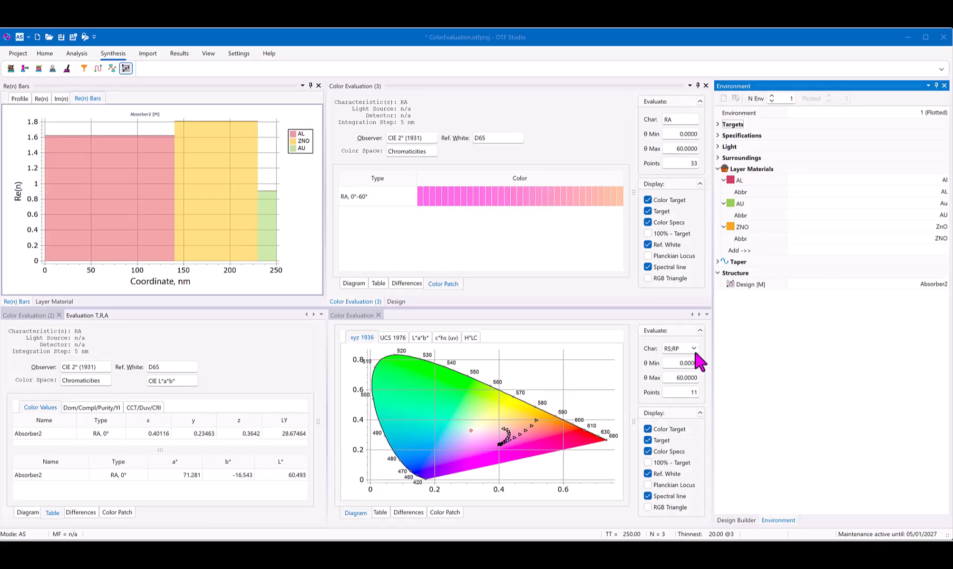
# Step: Set the first color evaluation's characteristic to RA only, excluding RS and RP
pyautogui.click(693, 348)
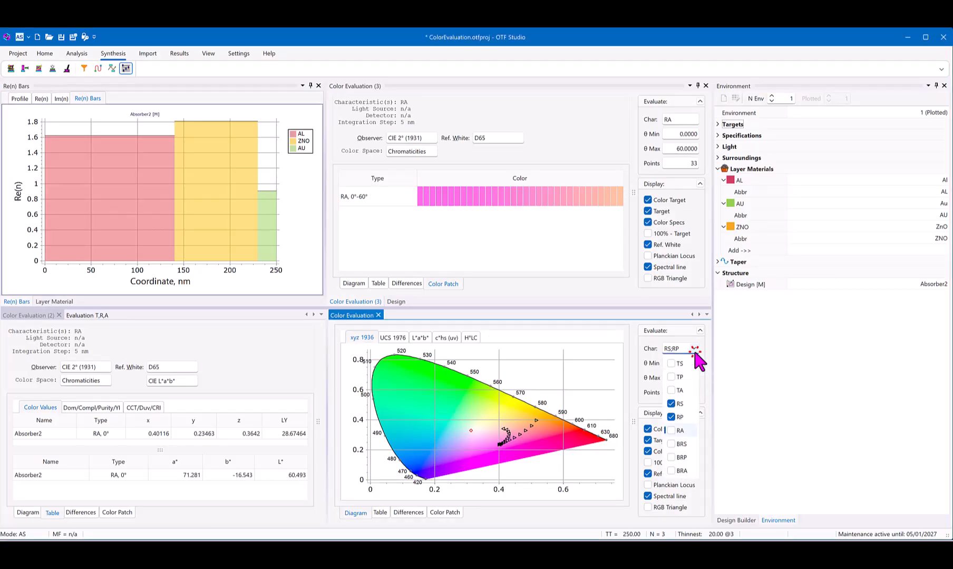
pyautogui.click(671, 430)
pyautogui.click(670, 417)
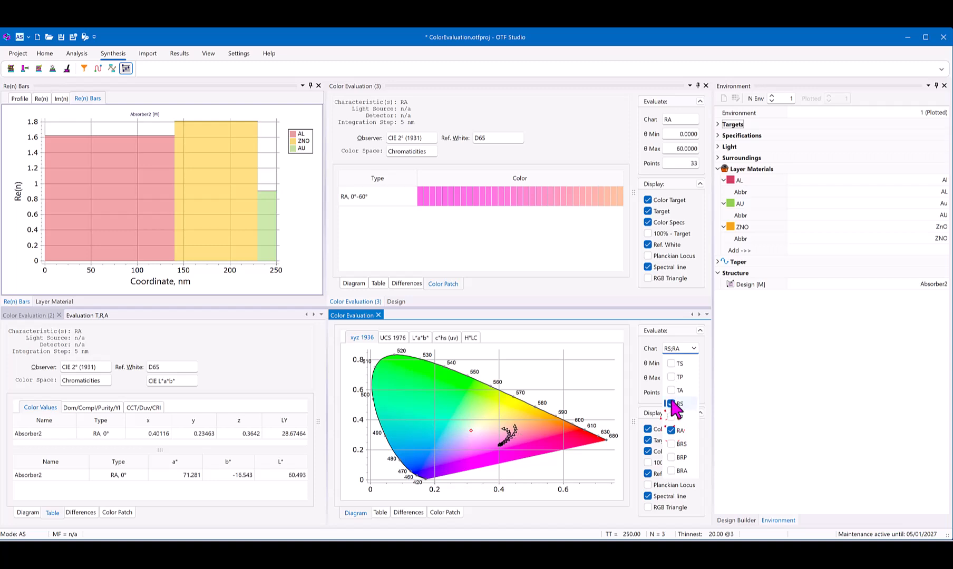
pyautogui.click(671, 403)
pyautogui.click(717, 386)
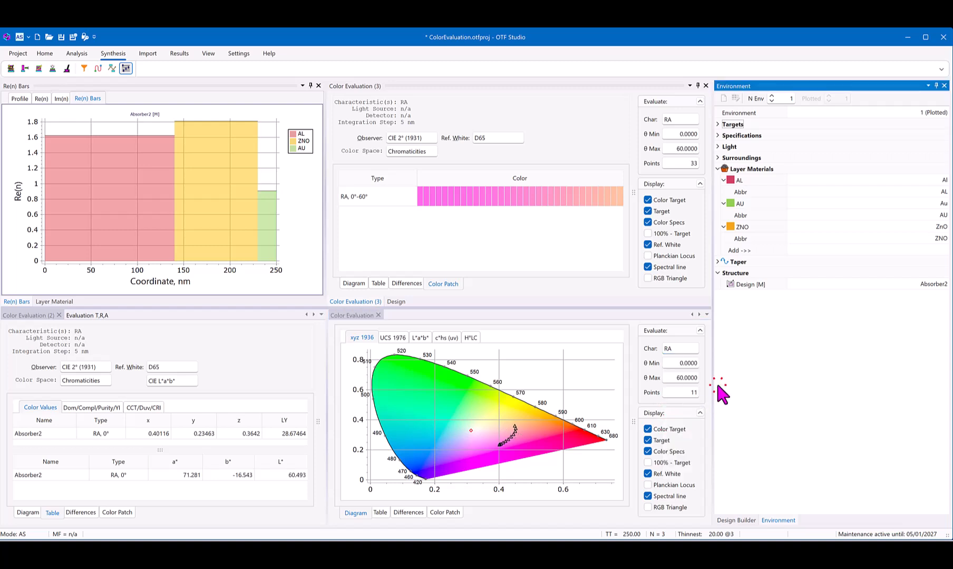
# Step: Set the first color evaluation to 15 points and a maximum incidence angle of 75°
pyautogui.click(667, 391)
pyautogui.click(667, 390)
pyautogui.click(667, 390)
pyautogui.click(666, 390)
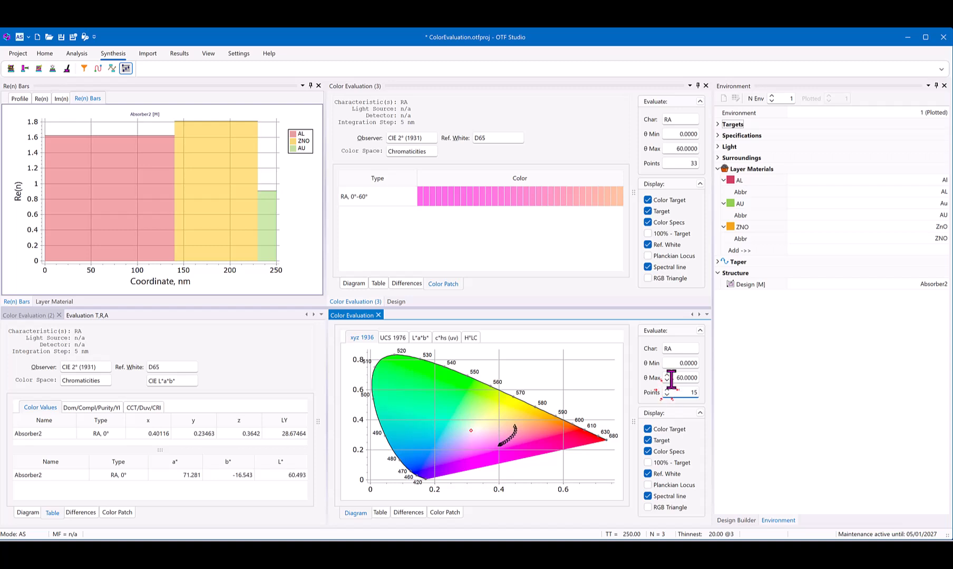
pyautogui.click(672, 378)
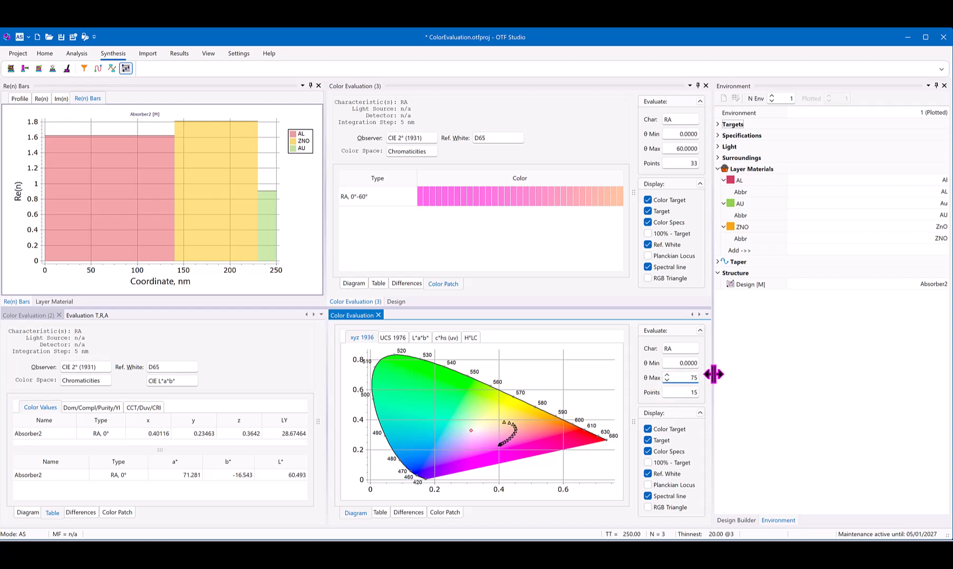
# Step: Bring up the Design Builder and increase the AU layer's physical thickness to about 26 nm
pyautogui.click(742, 522)
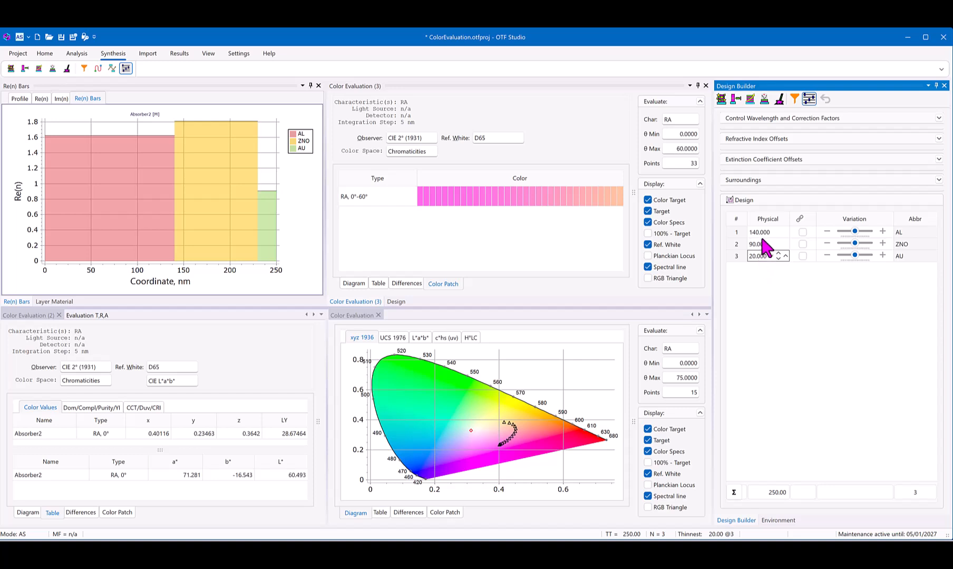
pyautogui.click(783, 257)
pyautogui.click(783, 256)
pyautogui.click(783, 256)
pyautogui.click(783, 256)
pyautogui.click(783, 256)
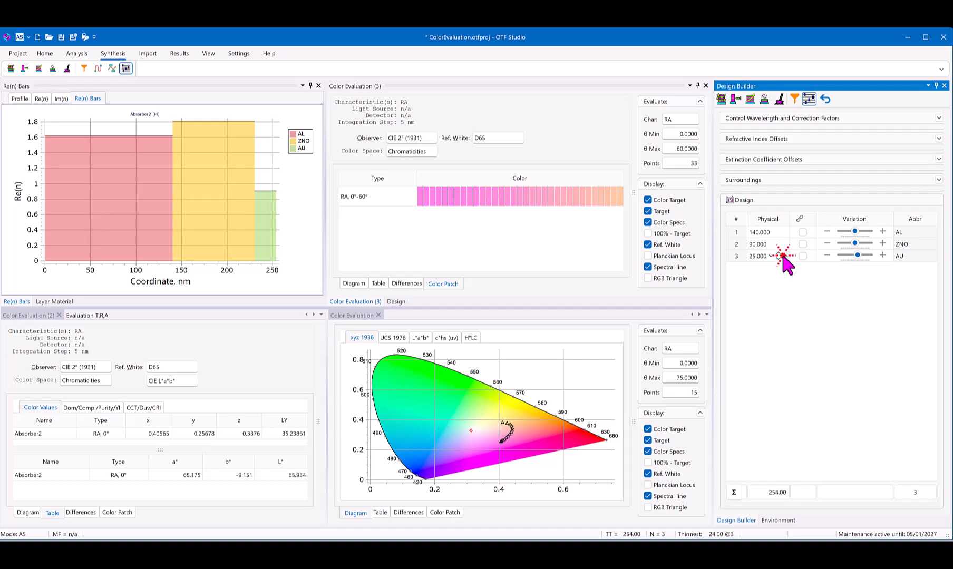
pyautogui.click(783, 256)
# Step: Reduce the AU layer's physical thickness stepwise to 9 nm to vary the design's color
pyautogui.click(771, 257)
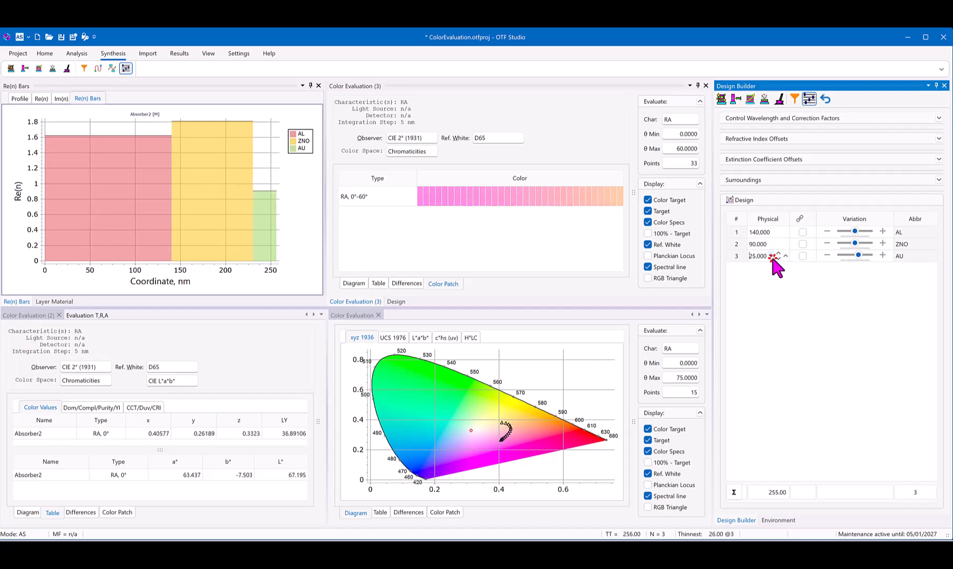
pyautogui.click(771, 257)
pyautogui.click(772, 256)
pyautogui.click(772, 257)
pyautogui.click(772, 257)
pyautogui.click(771, 257)
pyautogui.click(771, 257)
pyautogui.click(772, 257)
pyautogui.click(771, 257)
pyautogui.click(772, 257)
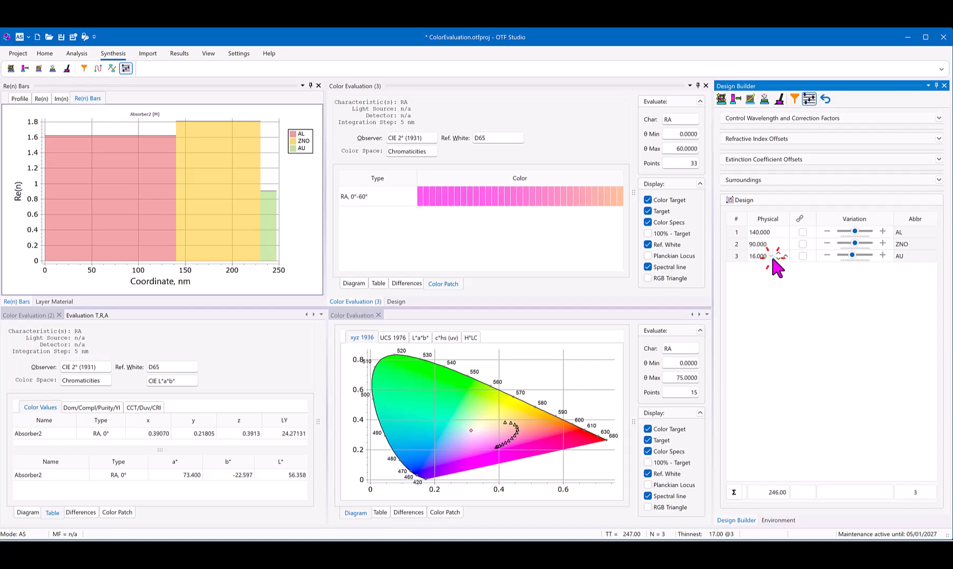
pyautogui.click(772, 257)
pyautogui.click(772, 256)
pyautogui.click(772, 257)
pyautogui.click(772, 257)
pyautogui.click(772, 257)
pyautogui.click(772, 257)
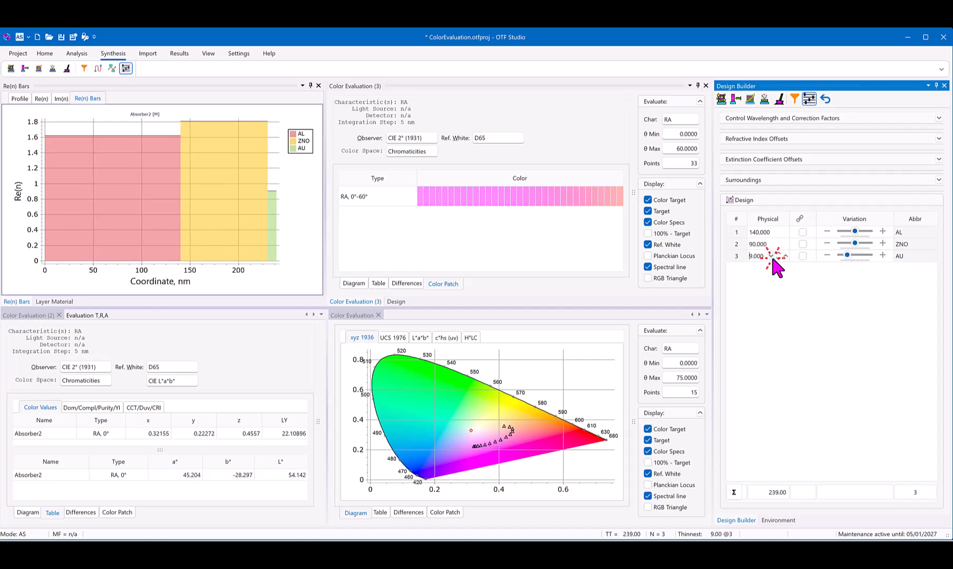
# Step: Increase the AU layer's physical thickness stepwise to 17 nm
pyautogui.click(785, 256)
pyautogui.click(785, 256)
pyautogui.click(786, 255)
pyautogui.click(785, 256)
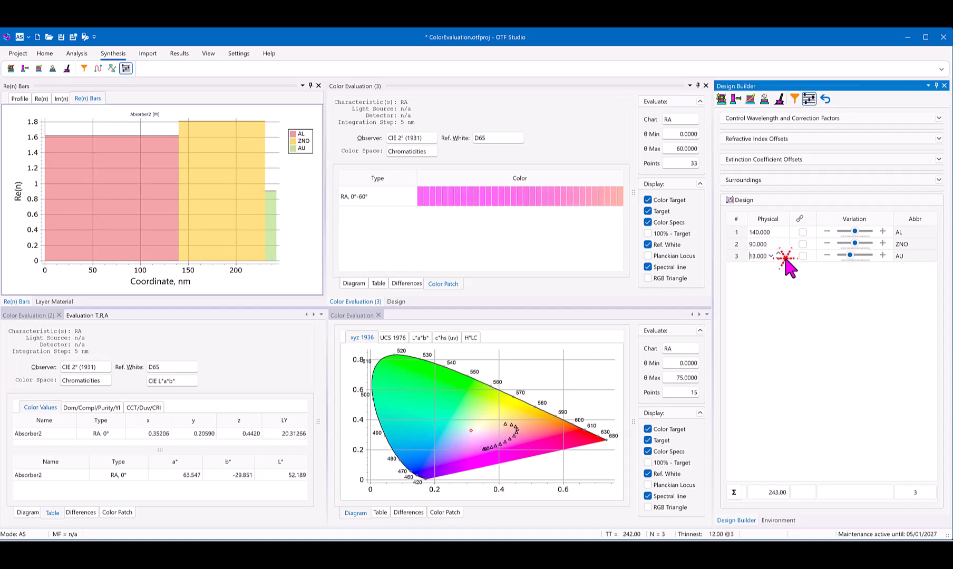
pyautogui.click(785, 256)
pyautogui.click(785, 256)
pyautogui.click(785, 255)
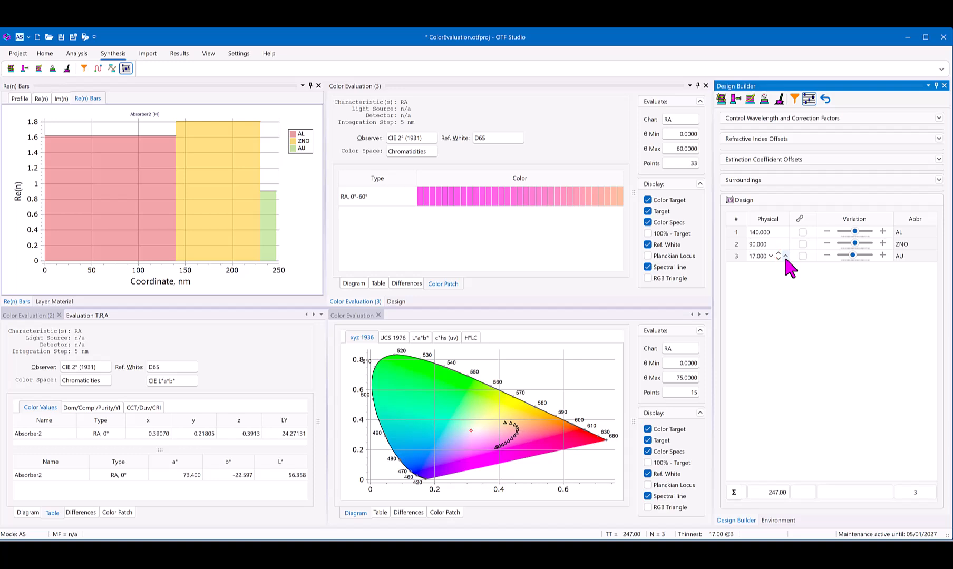
# Step: Try the ZNO layer at a physical thickness of 110 nm, and bring it back to 90 nm
pyautogui.click(782, 243)
pyautogui.click(782, 243)
pyautogui.click(782, 243)
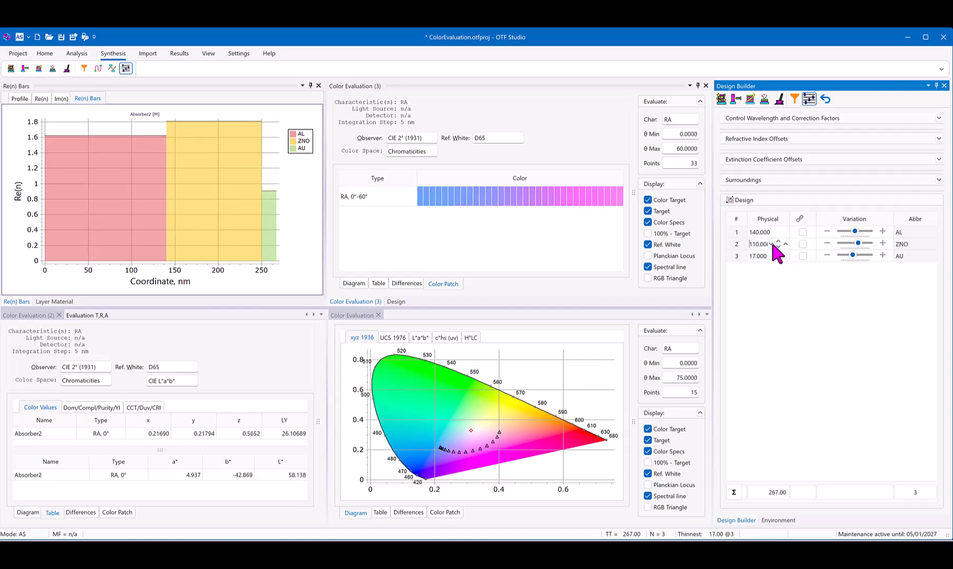
pyautogui.click(771, 241)
pyautogui.click(769, 241)
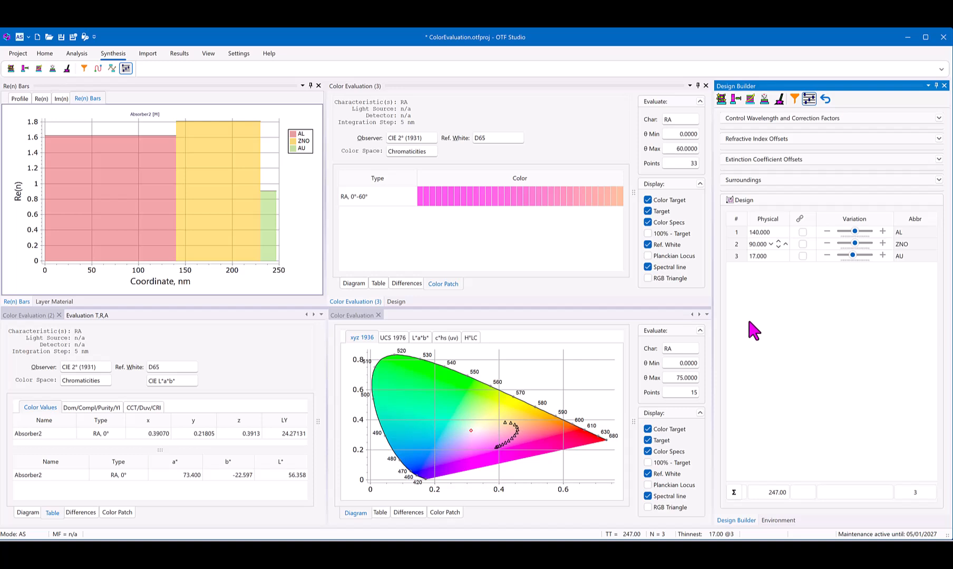
# Step: Vary the ZNO layer's thickness to 97.2 nm and try continuous thickness variation on the AL layer
pyautogui.moveTo(860, 245)
pyautogui.mouseDown()
pyautogui.moveTo(867, 248)
pyautogui.moveTo(857, 244)
pyautogui.mouseUp()
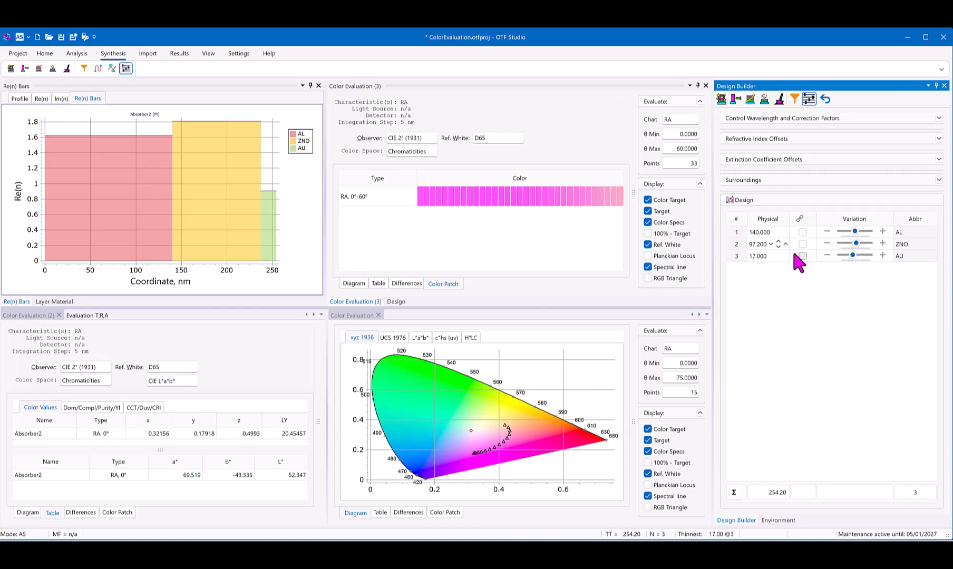
pyautogui.moveTo(853, 231)
pyautogui.mouseDown()
pyautogui.moveTo(841, 232)
pyautogui.moveTo(860, 244)
pyautogui.mouseUp()
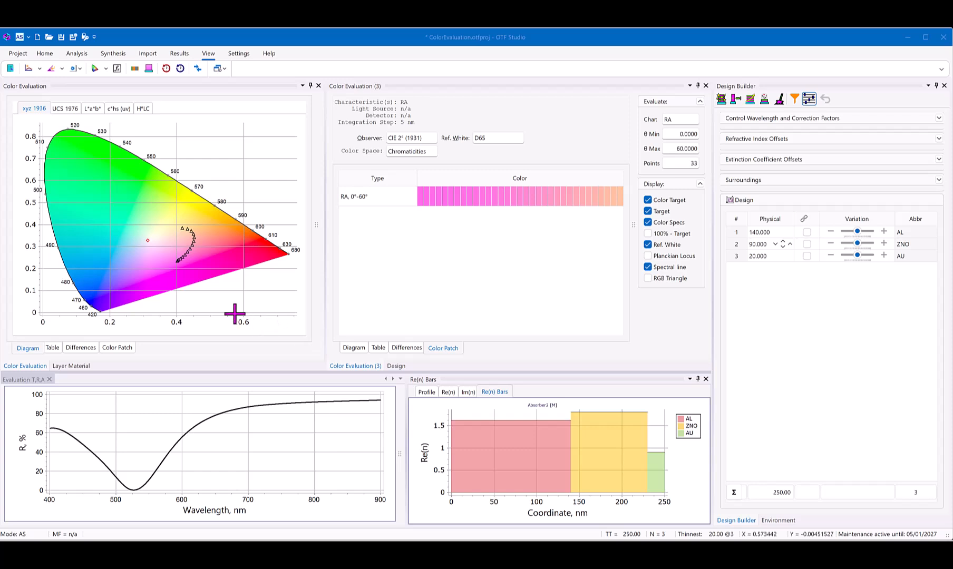
# Step: Show the angular colors of Color Evaluation (3) in the L*a*b* diagram and increase the ZNO layer's thickness stepwise to 120 nm
pyautogui.click(353, 348)
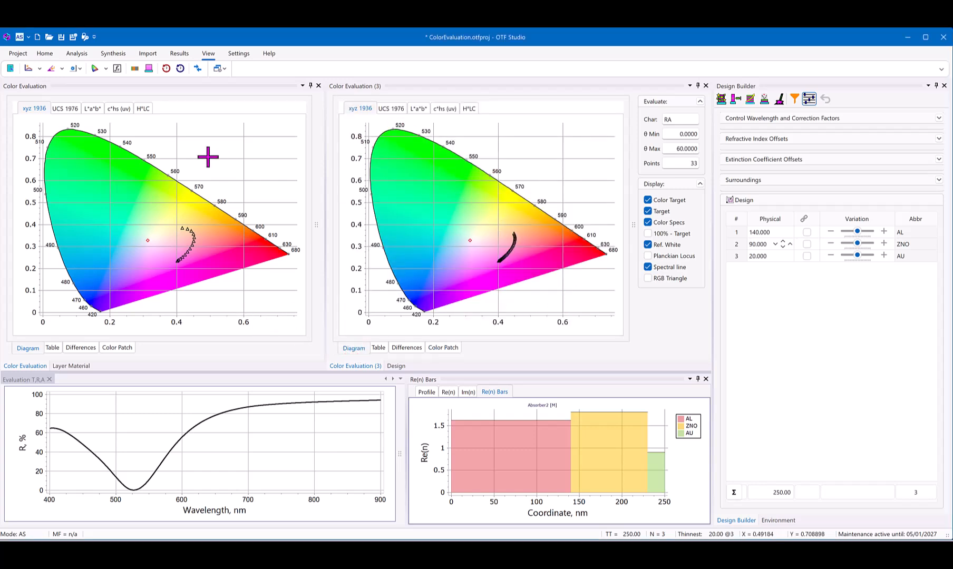
pyautogui.click(417, 109)
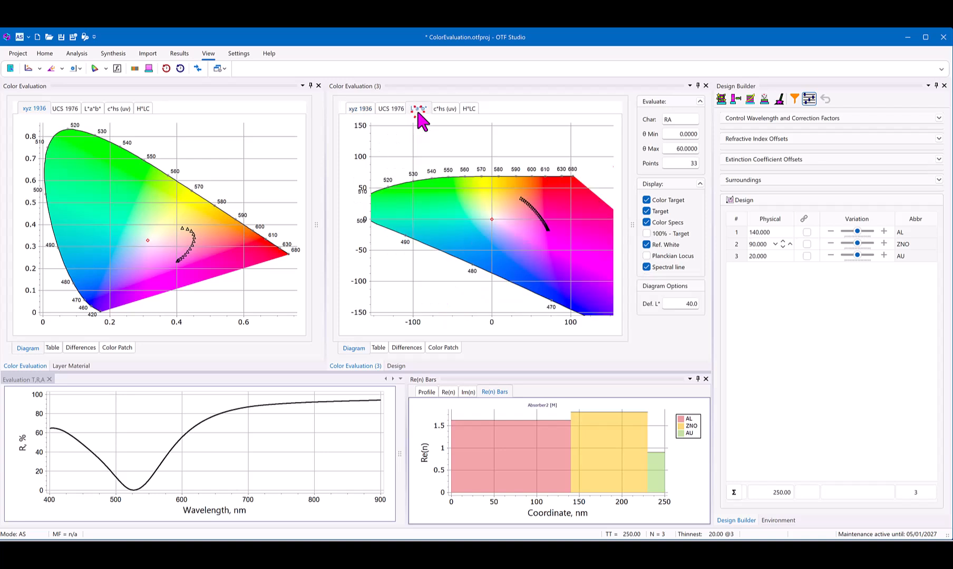
pyautogui.click(788, 244)
pyautogui.click(788, 245)
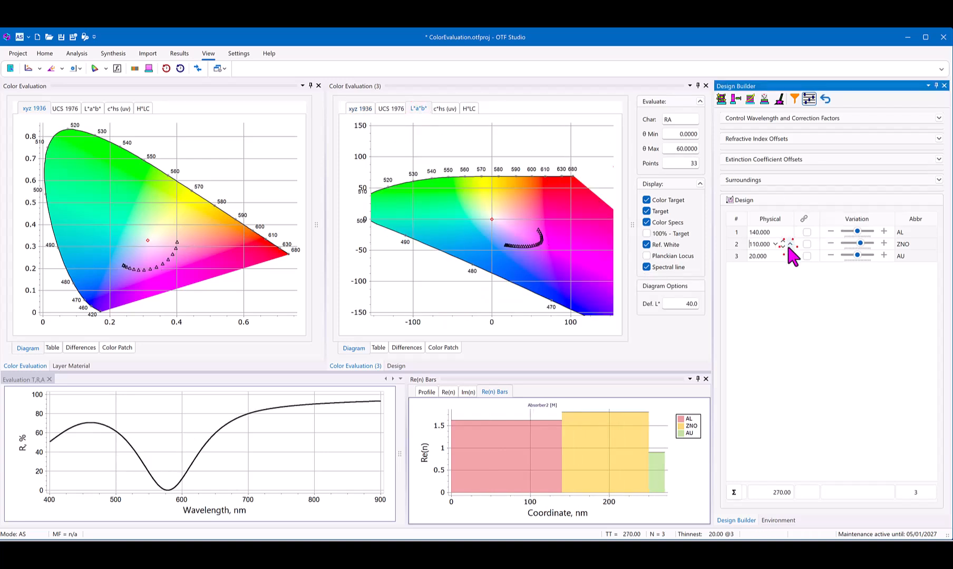
pyautogui.click(787, 244)
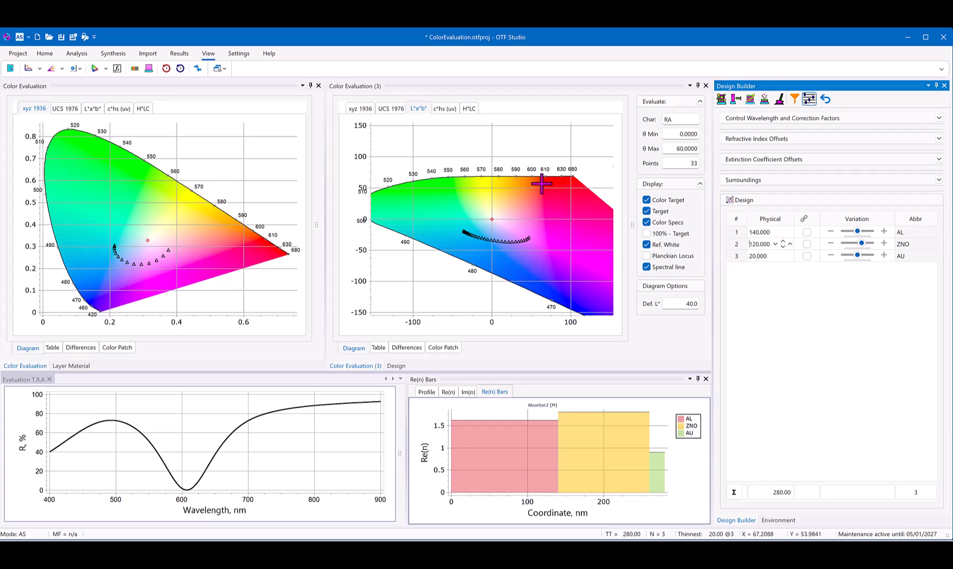
# Step: With the H*LC diagram shown in Color Evaluation (3), reduce the ZNO layer to 110 nm and the AU layer stepwise to 8 nm
pyautogui.click(467, 108)
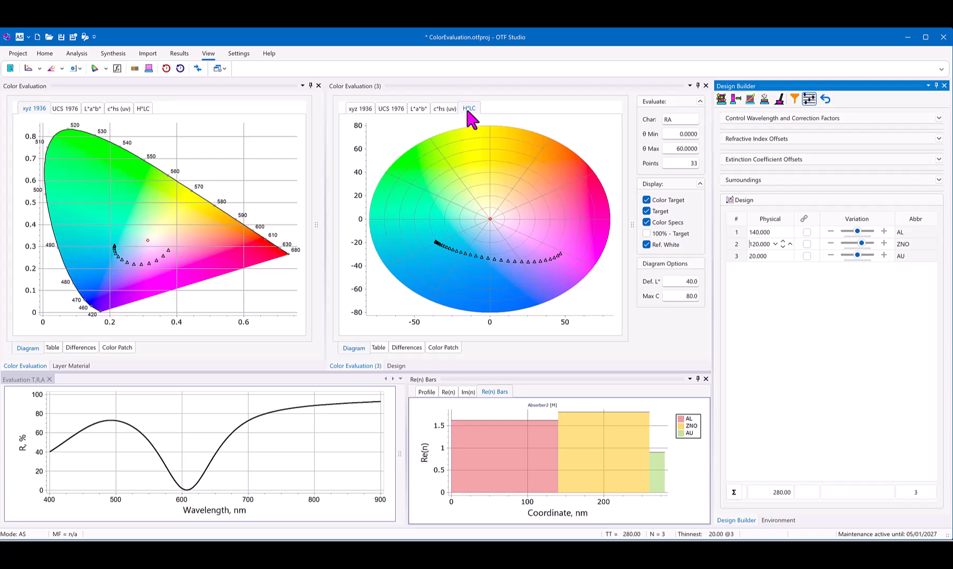
pyautogui.click(775, 244)
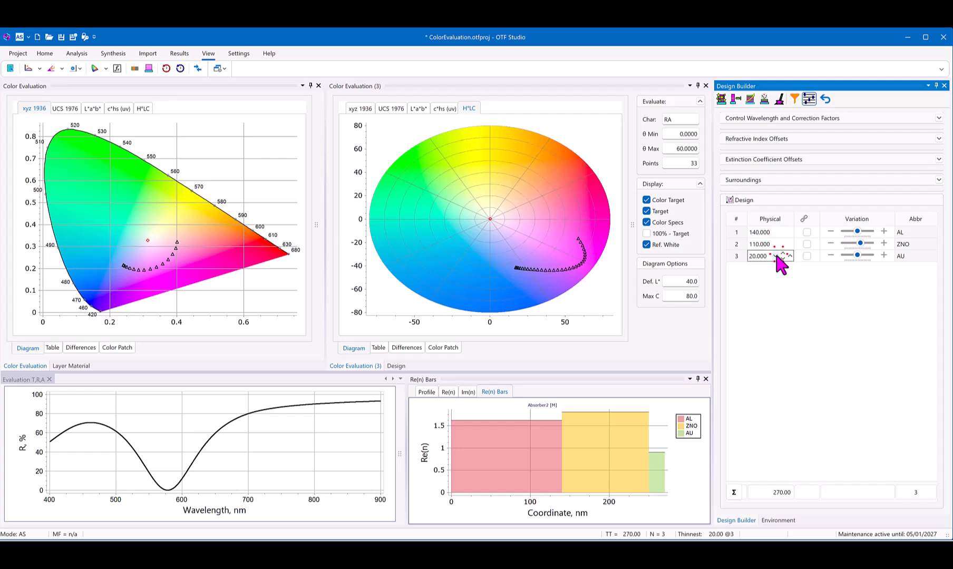
pyautogui.click(775, 256)
pyautogui.click(775, 256)
pyautogui.click(775, 256)
pyautogui.click(775, 256)
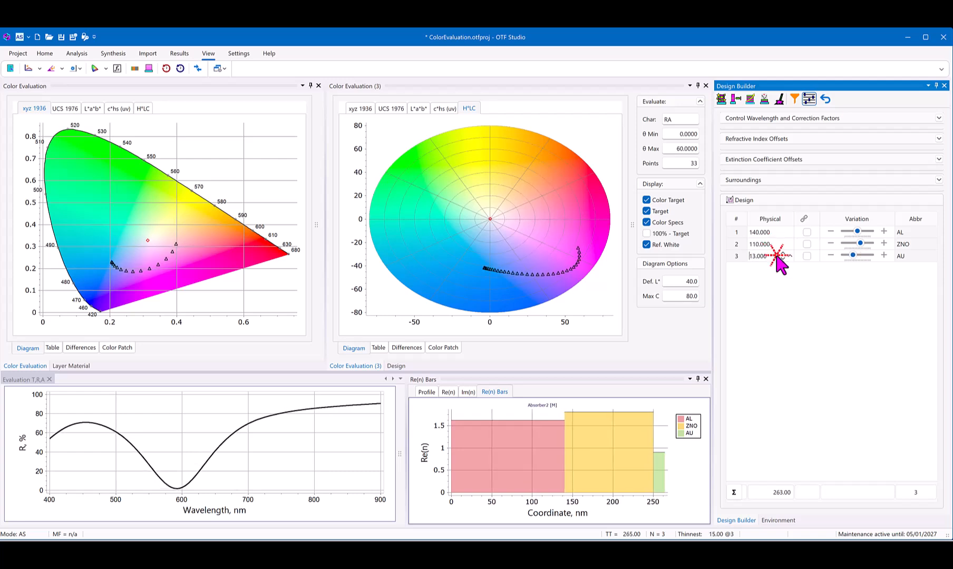
pyautogui.click(775, 257)
pyautogui.click(775, 256)
pyautogui.click(775, 256)
pyautogui.click(775, 257)
pyautogui.click(775, 256)
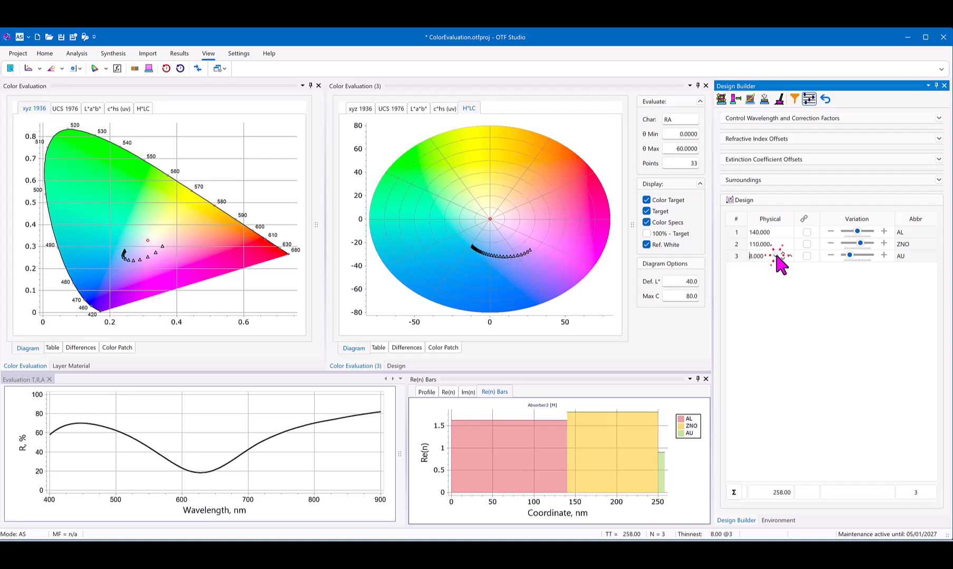
# Step: Lower the H*LC diagram's maximum chroma (Max C) stepwise to 40
pyautogui.click(666, 298)
pyautogui.click(665, 299)
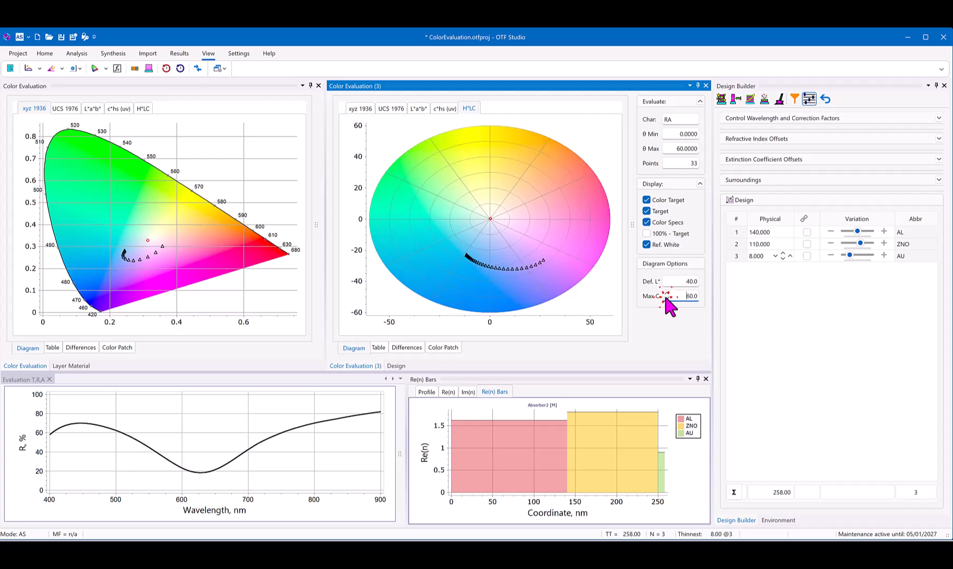
pyautogui.click(666, 298)
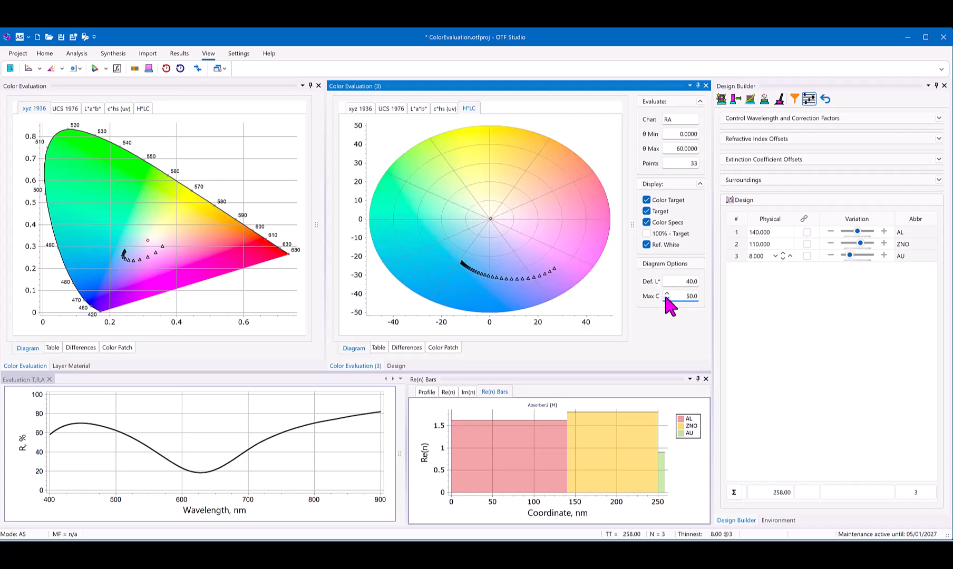
pyautogui.click(666, 298)
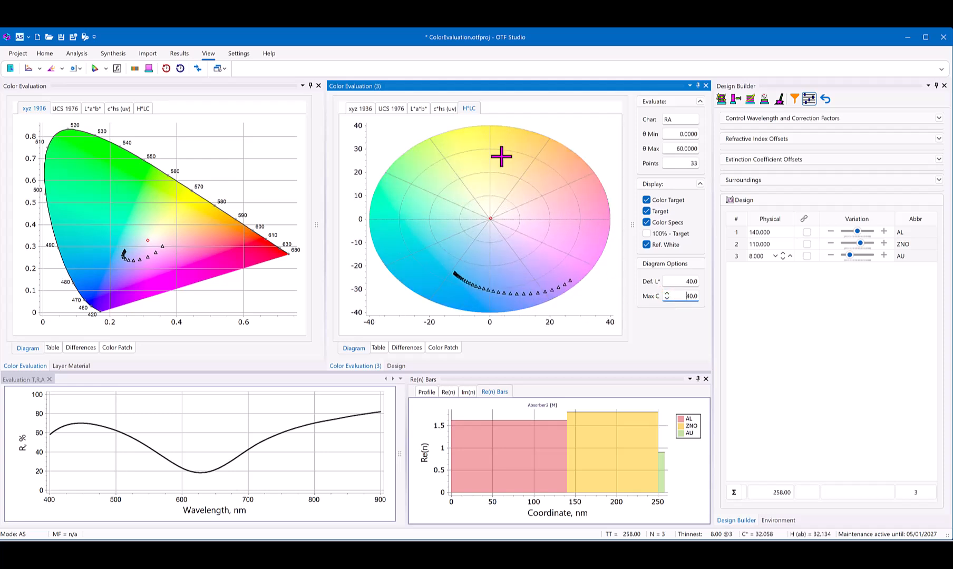